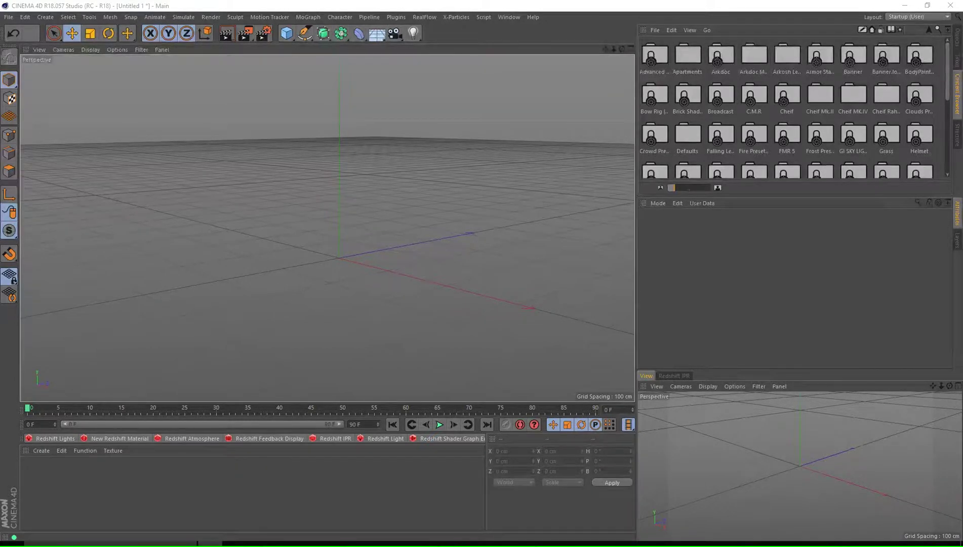
# - Add the character rig preset from the Cheif folder to the scene
pyautogui.click(794, 153)
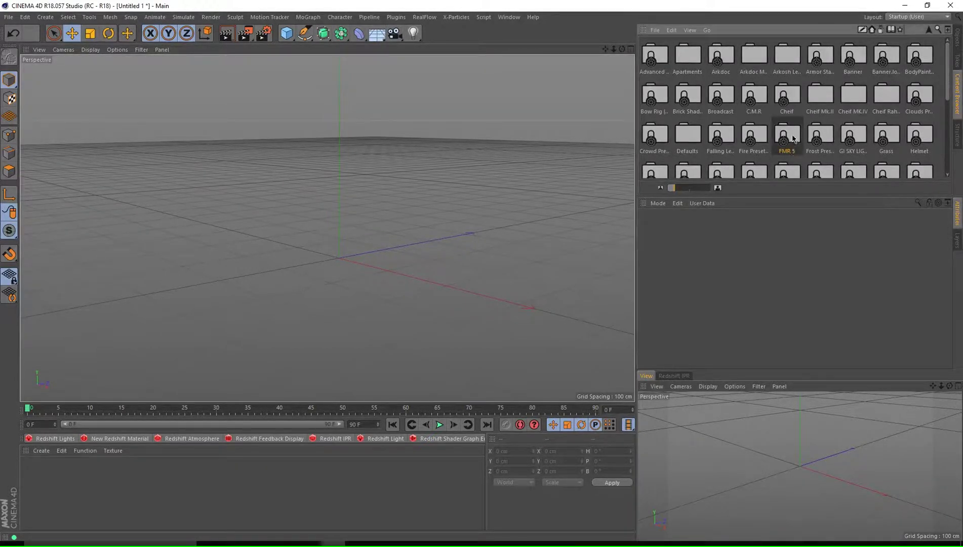
pyautogui.click(789, 104)
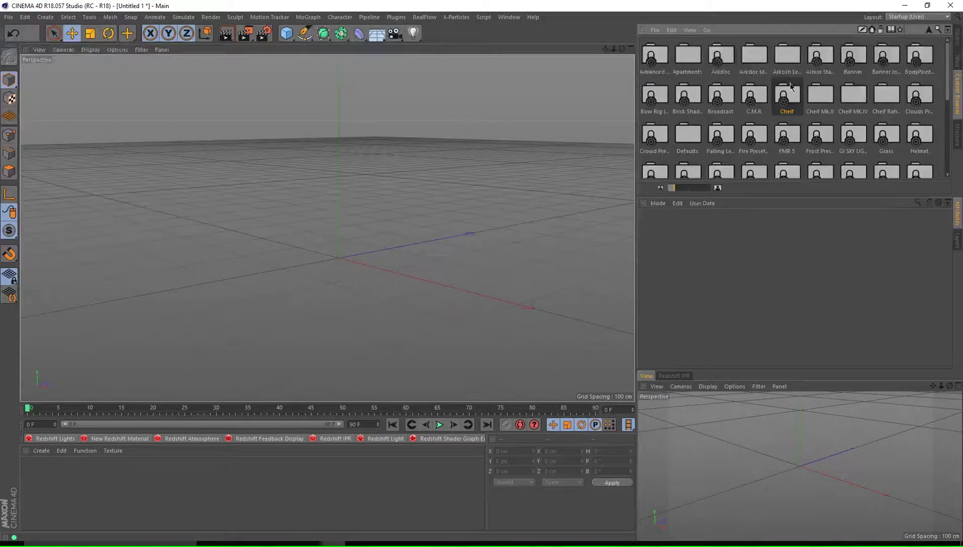
pyautogui.doubleClick(788, 93)
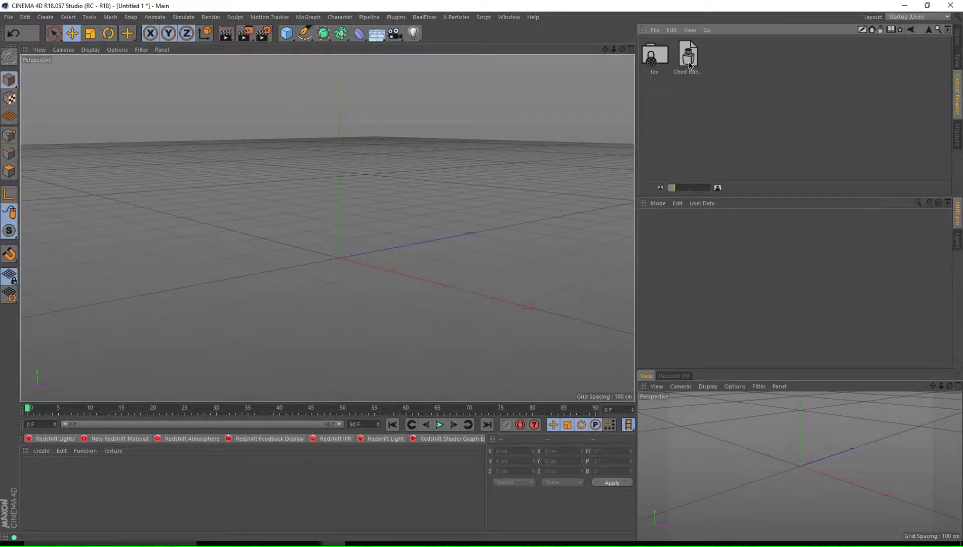
pyautogui.moveTo(688, 64); pyautogui.dragTo(353, 259)
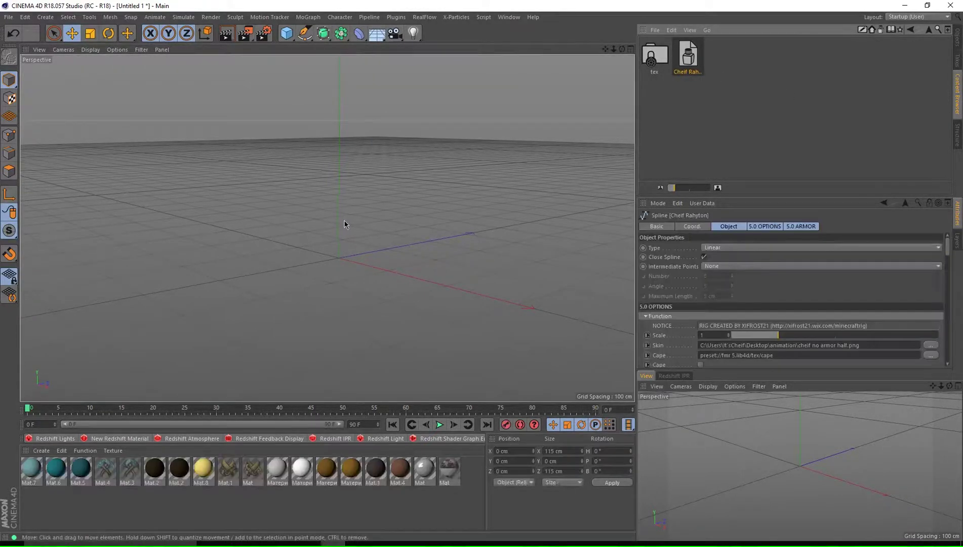
# - Lock the rig's 5.0_Body layer so the body meshes cannot be selected
pyautogui.click(956, 241)
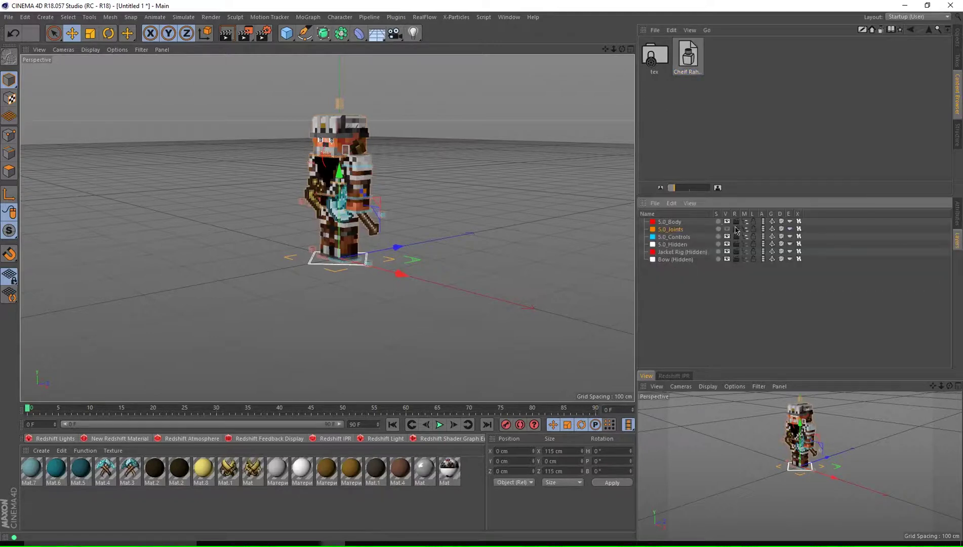
pyautogui.click(753, 222)
pyautogui.scroll(4, 311, 226)
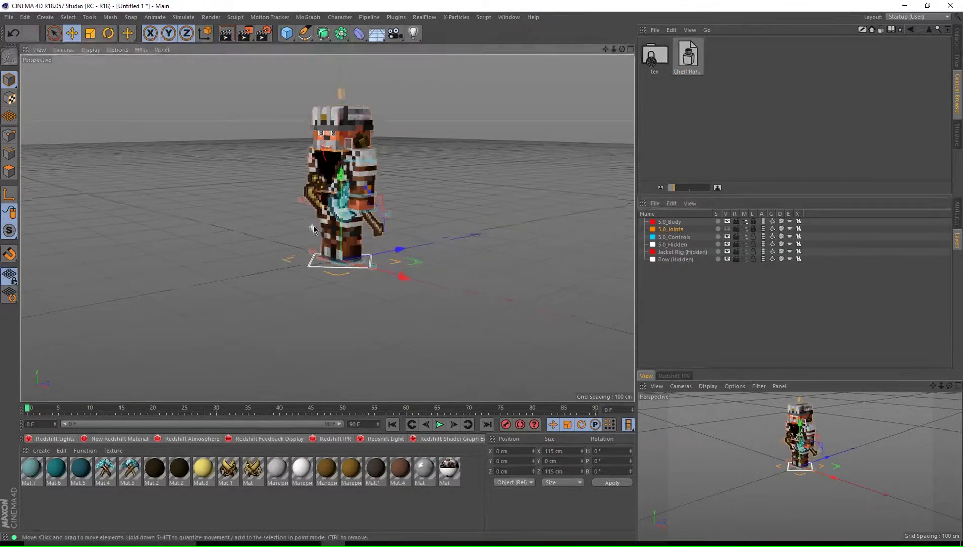
pyautogui.keyDown('alt'); pyautogui.moveTo(328, 203); pyautogui.dragTo(380, 257, button='middle'); pyautogui.keyUp('alt')
pyautogui.keyDown('alt'); pyautogui.moveTo(380, 257); pyautogui.dragTo(368, 256); pyautogui.keyUp('alt')
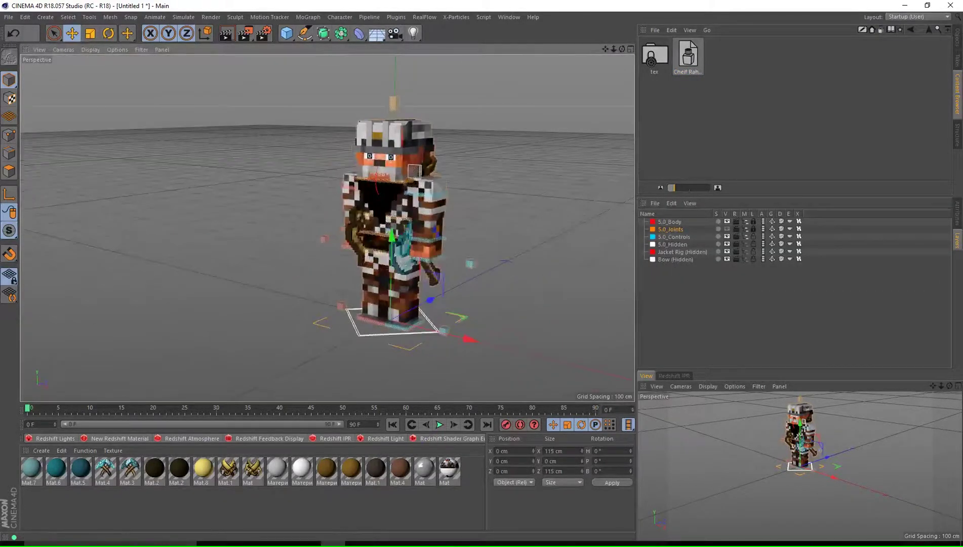
# - Bring back the object list and attributes, and inspect the color texture of the rig's last Mat material
pyautogui.click(957, 210)
pyautogui.scroll(3, 427, 169)
pyautogui.click(957, 39)
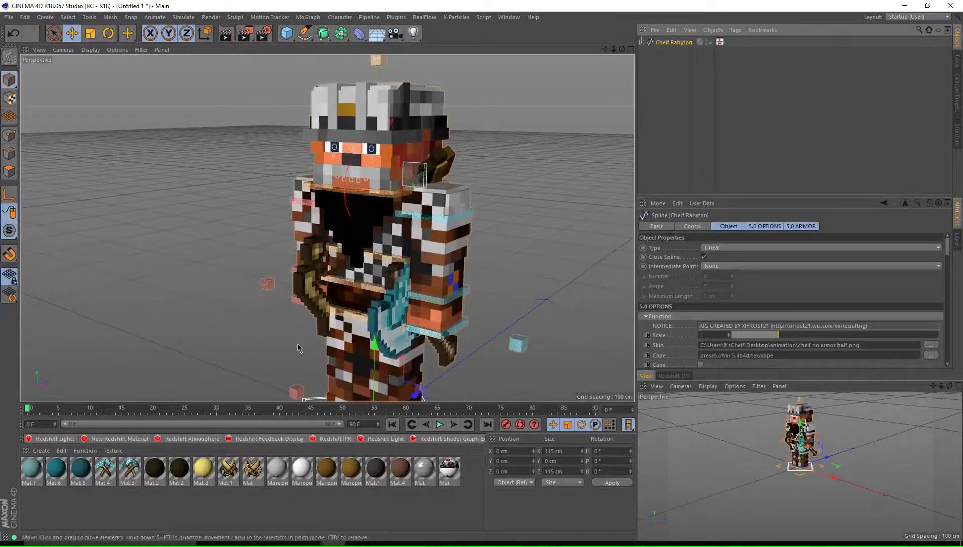
pyautogui.doubleClick(447, 468)
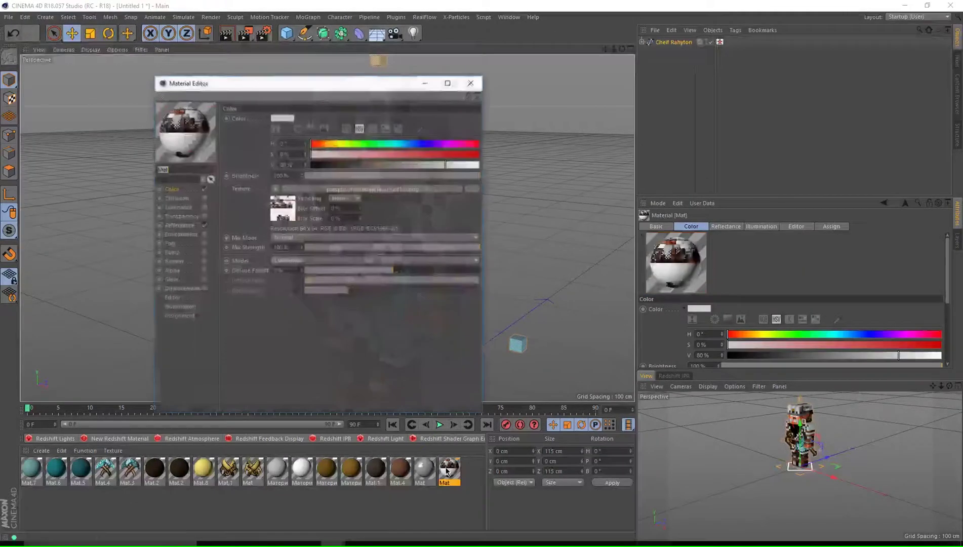
pyautogui.click(470, 79)
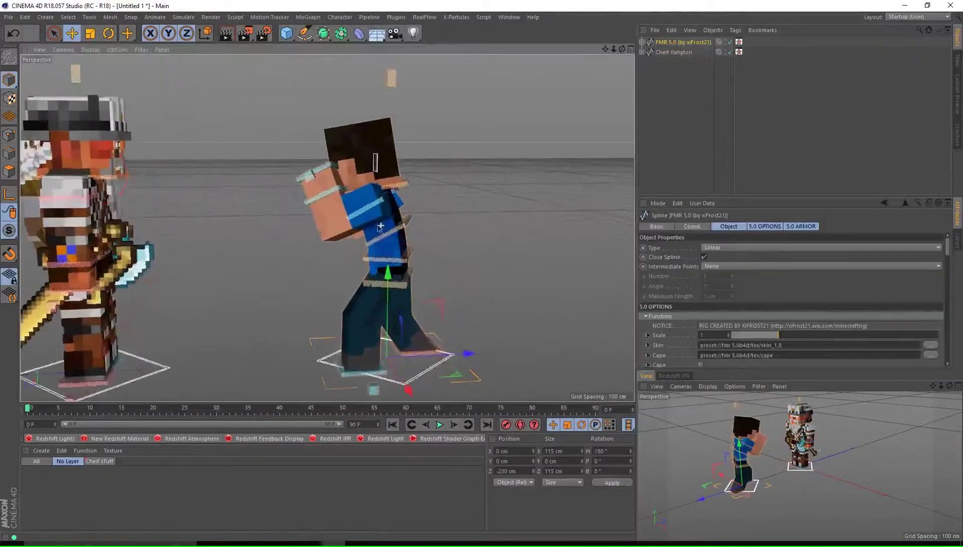
# - Examine the blue-shirted FMR 5.0 character's fighting stance and its placement facing the armored character
pyautogui.keyDown('alt'); pyautogui.moveTo(455, 243); pyautogui.dragTo(275, 244); pyautogui.keyUp('alt')
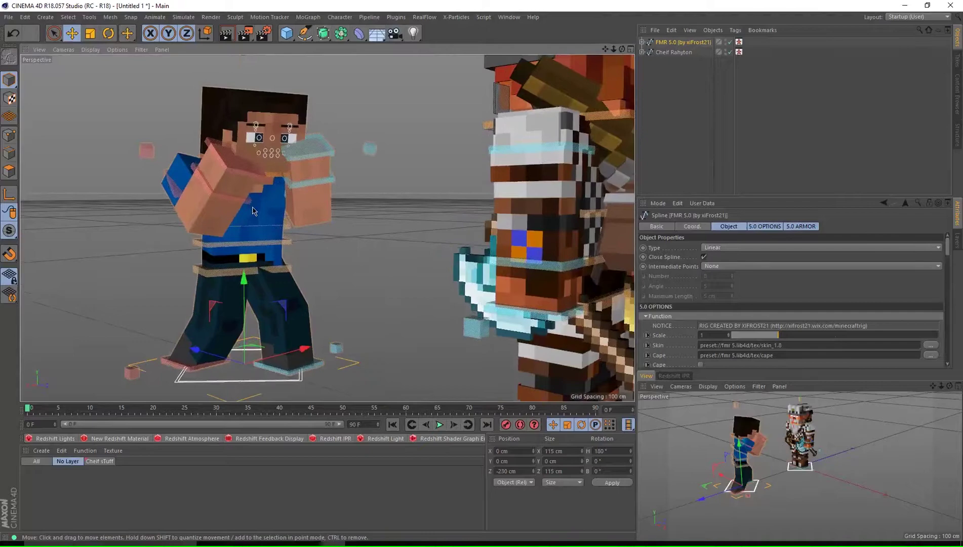
pyautogui.keyDown('alt'); pyautogui.moveTo(253, 211); pyautogui.dragTo(463, 169); pyautogui.keyUp('alt')
pyautogui.scroll(1, 295, 223)
pyautogui.scroll(2, 296, 226)
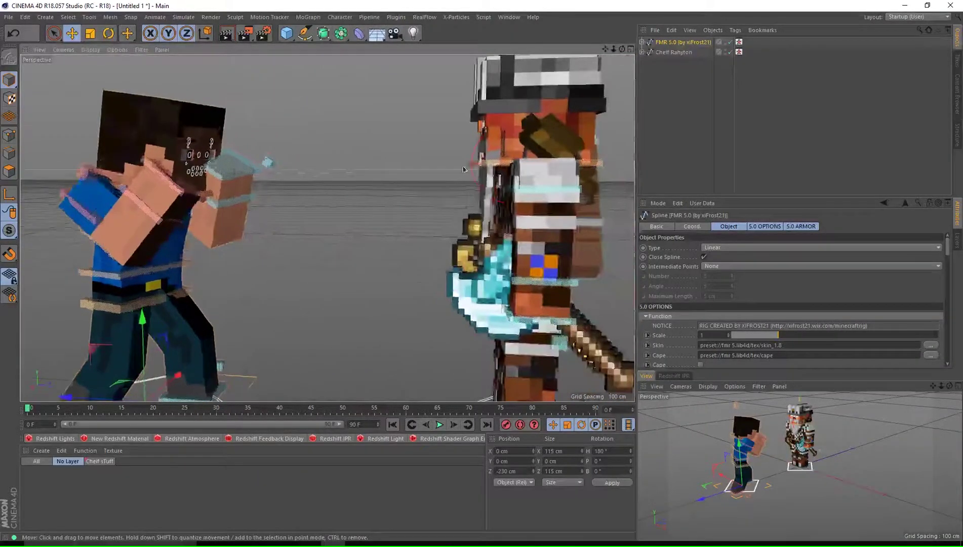
pyautogui.scroll(3, 175, 233)
pyautogui.keyDown('alt'); pyautogui.moveTo(175, 233); pyautogui.dragTo(319, 221, button='middle'); pyautogui.keyUp('alt')
pyautogui.scroll(2, 314, 167)
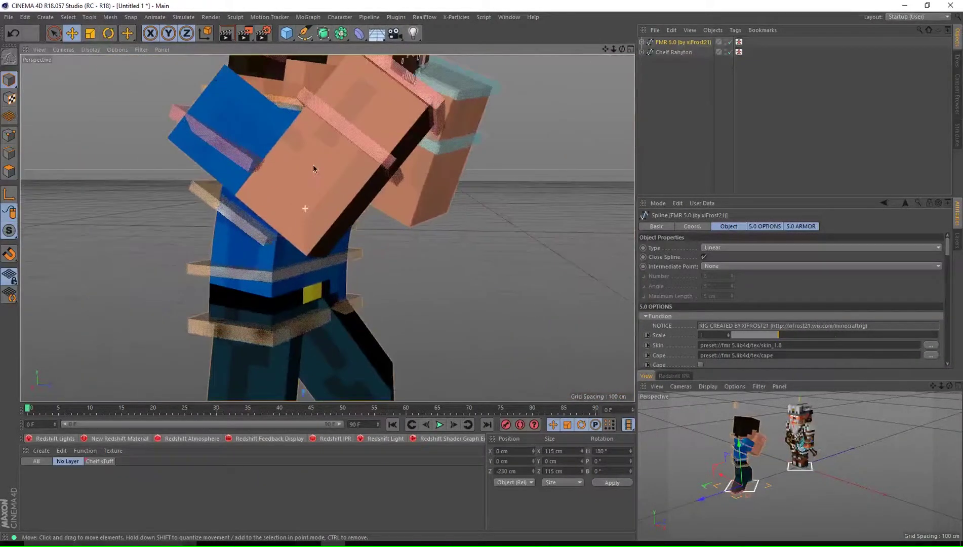
pyautogui.keyDown('alt'); pyautogui.moveTo(313, 165); pyautogui.dragTo(124, 243, button='middle'); pyautogui.keyUp('alt')
pyautogui.scroll(-3, 343, 259)
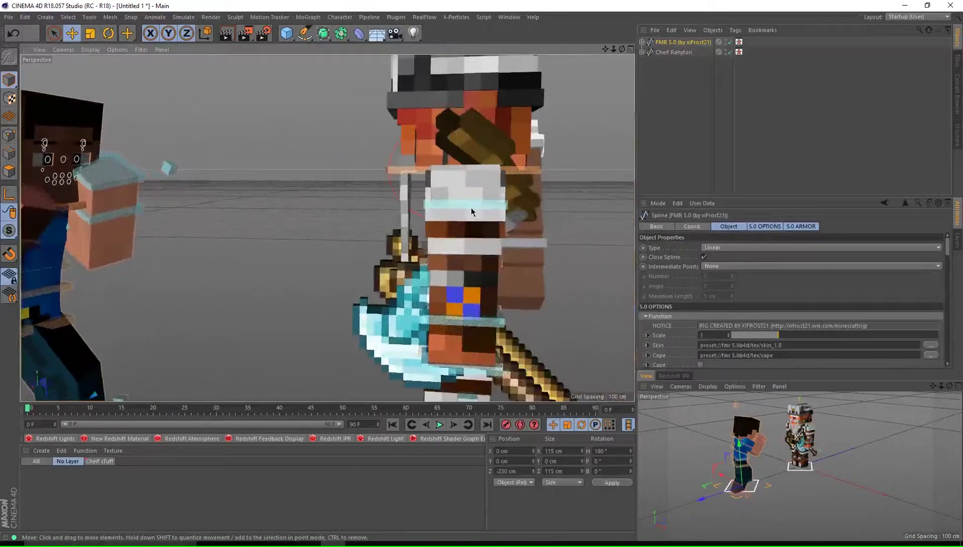
pyautogui.keyDown('alt'); pyautogui.moveTo(387, 238); pyautogui.dragTo(304, 233); pyautogui.keyUp('alt')
pyautogui.scroll(2, 206, 257)
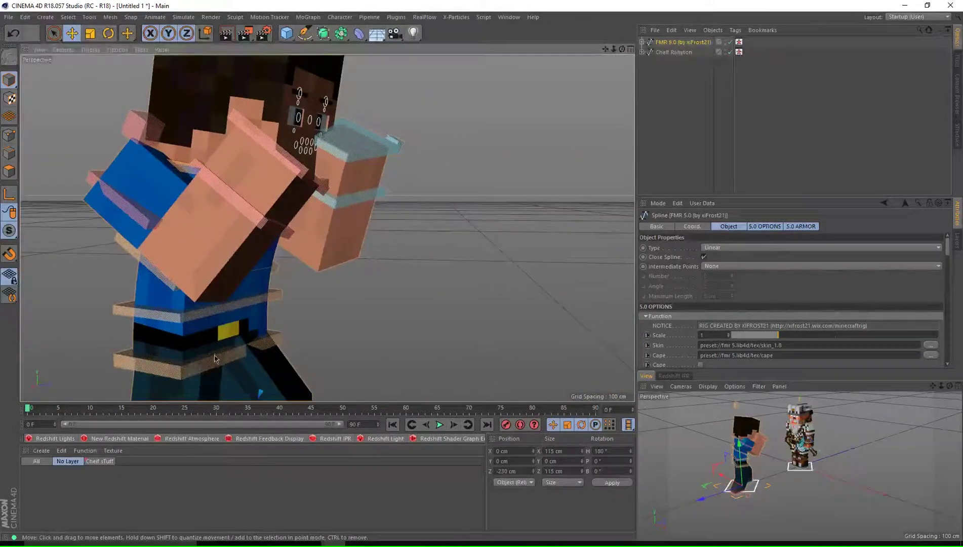
# - Select the blue-shirted character's waist control and try moving it to test the body pose
pyautogui.click(187, 366)
pyautogui.keyDown('alt'); pyautogui.moveTo(185, 367); pyautogui.dragTo(305, 326, button='middle'); pyautogui.keyUp('alt')
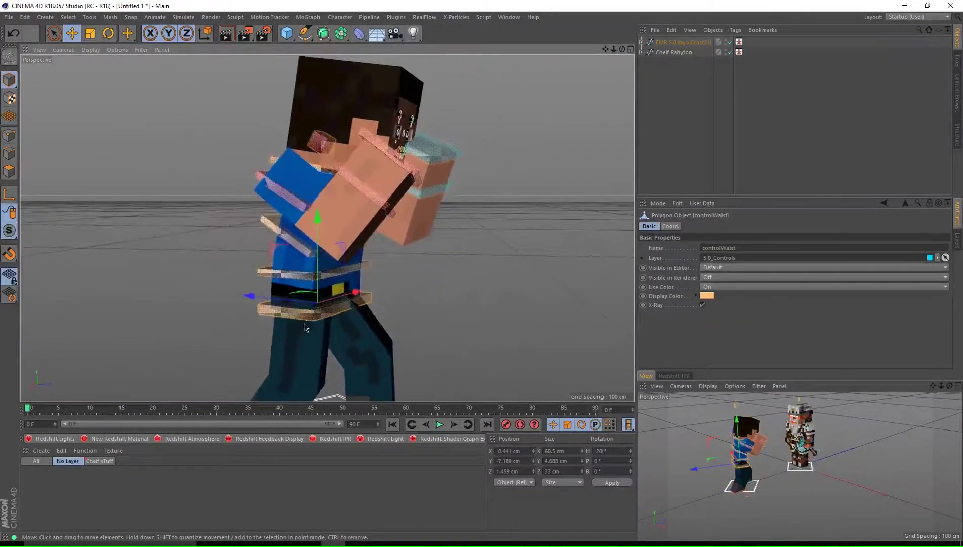
pyautogui.keyDown('alt'); pyautogui.moveTo(338, 273); pyautogui.dragTo(259, 276); pyautogui.keyUp('alt')
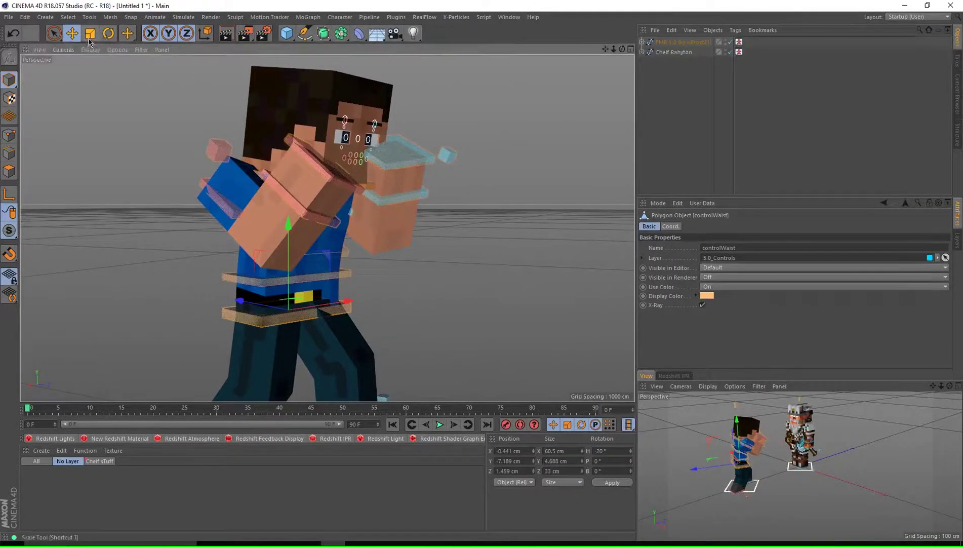
pyautogui.moveTo(283, 299); pyautogui.dragTo(314, 355)
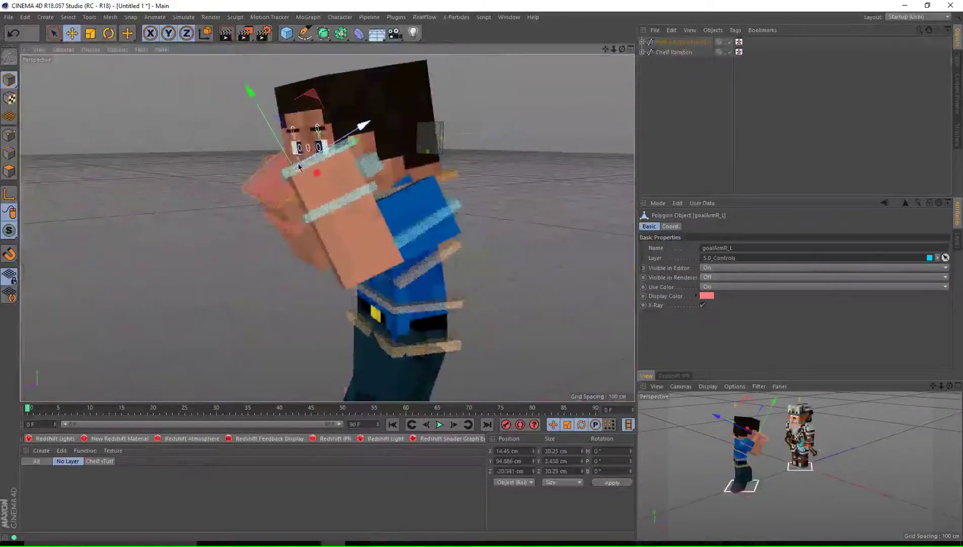
# - Try extending the left arm forward with its goal control, and undo the move
pyautogui.click(286, 173)
pyautogui.moveTo(342, 280); pyautogui.dragTo(178, 313)
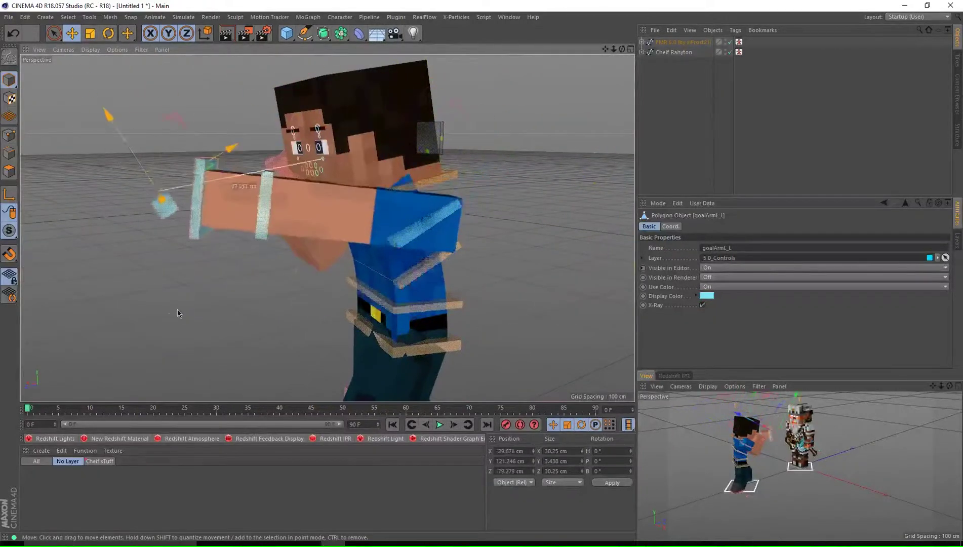
pyautogui.hotkey('ctrl', 'z')
# - Record a keyframe for the blue-shirted character's waist control at frame 0 and enable automatic keyframing
pyautogui.scroll(-5, 391, 304)
pyautogui.keyDown('alt'); pyautogui.moveTo(389, 301); pyautogui.dragTo(333, 255); pyautogui.keyUp('alt')
pyautogui.scroll(3, 390, 266)
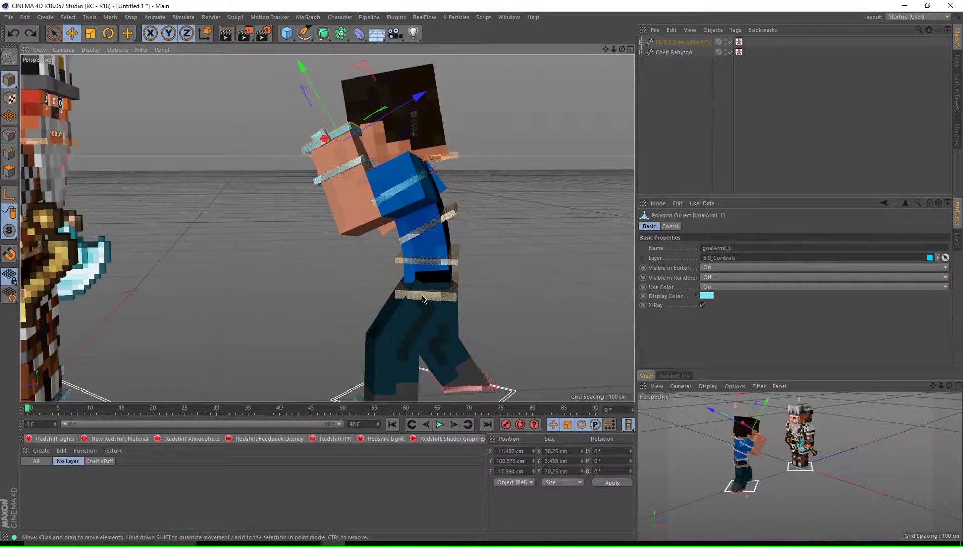
pyautogui.keyDown('alt'); pyautogui.moveTo(422, 294); pyautogui.dragTo(397, 287); pyautogui.keyUp('alt')
pyautogui.click(397, 287)
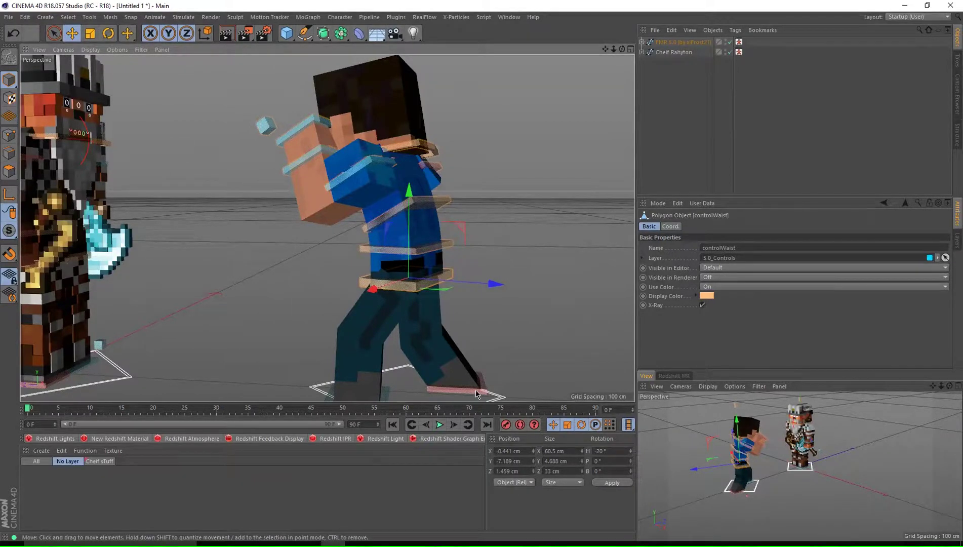
pyautogui.moveTo(547, 542)
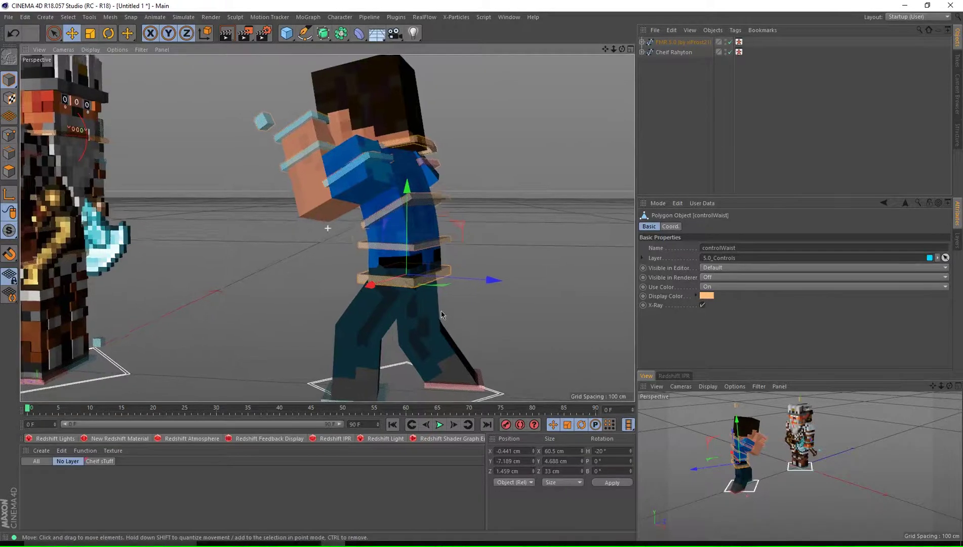
pyautogui.scroll(-3, 427, 301)
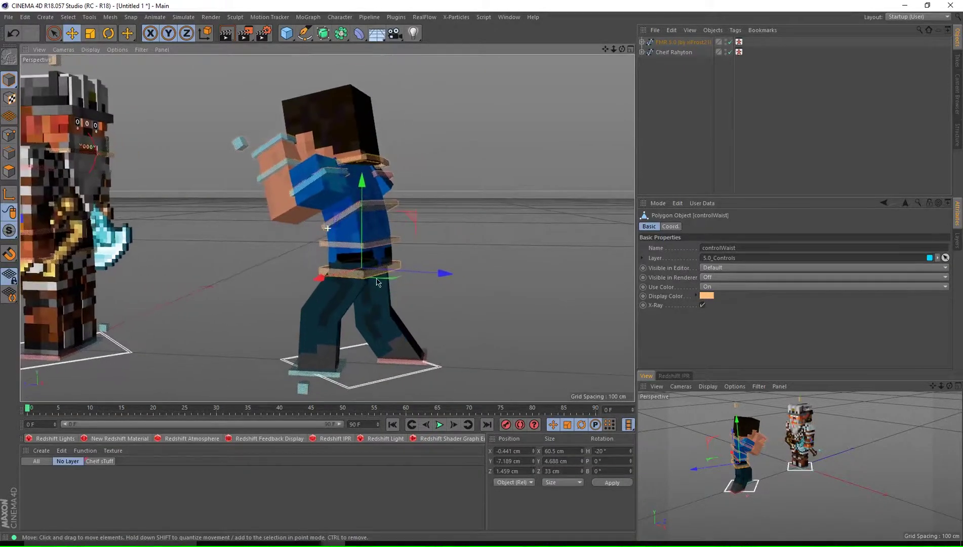
pyautogui.keyDown('alt'); pyautogui.moveTo(378, 281); pyautogui.dragTo(346, 272); pyautogui.keyUp('alt')
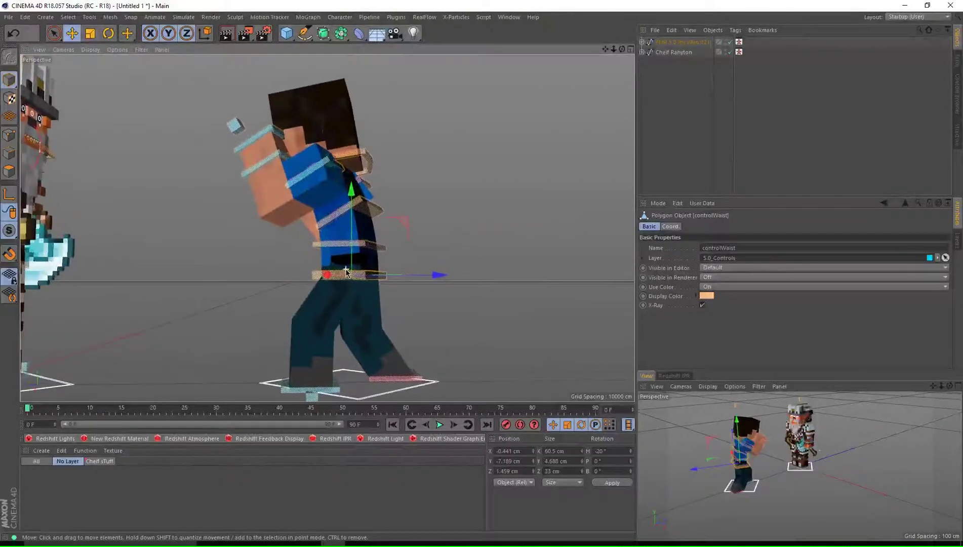
pyautogui.keyDown('alt'); pyautogui.moveTo(332, 303); pyautogui.dragTo(333, 300); pyautogui.keyUp('alt')
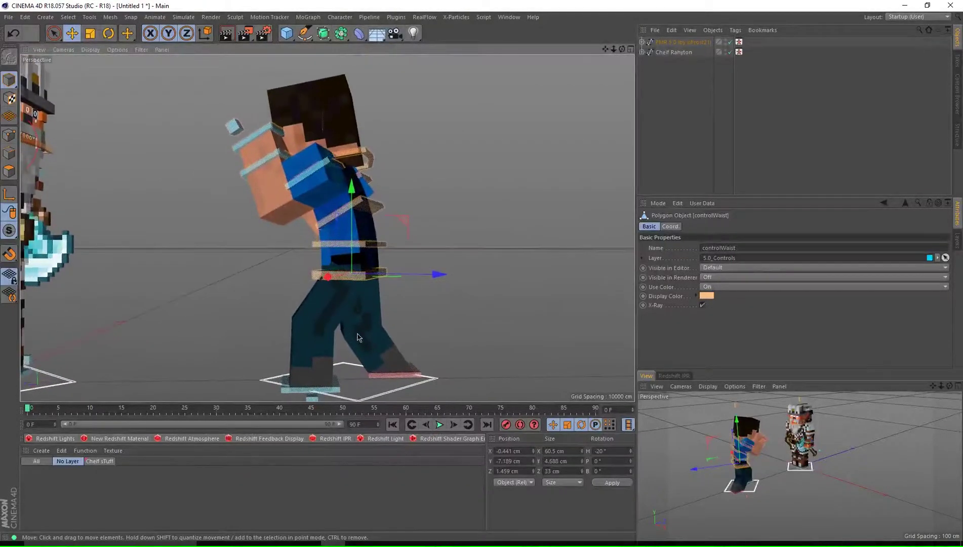
pyautogui.click(506, 425)
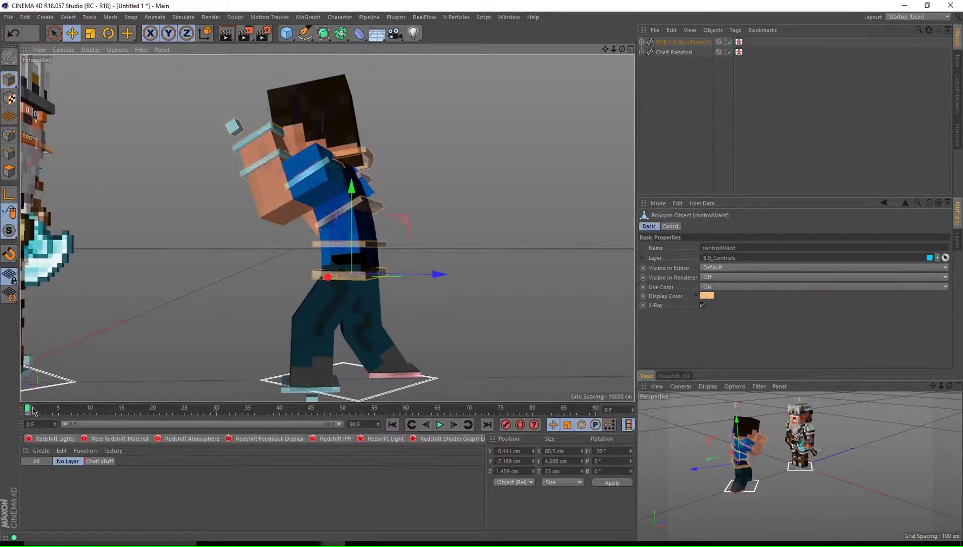
pyautogui.hotkey('ctrl', 'F9')
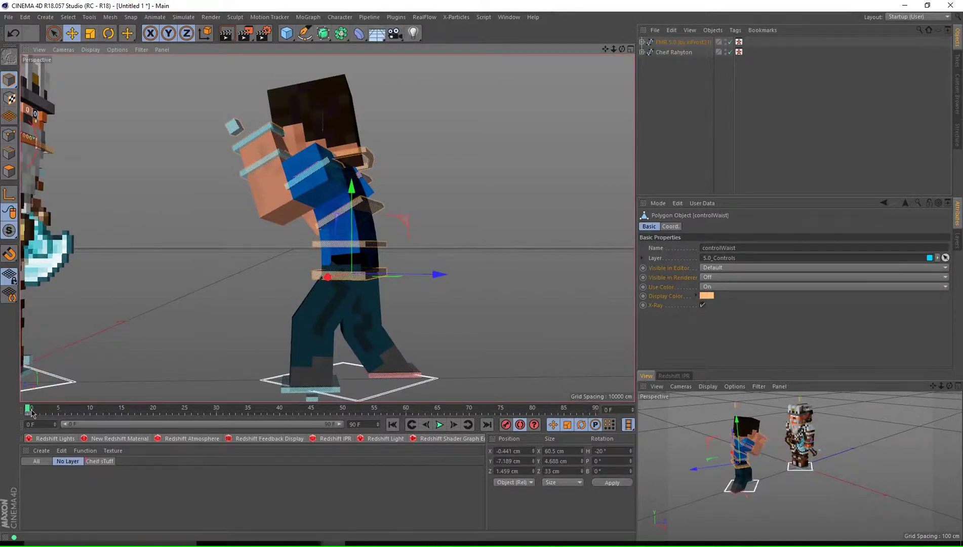
# - At frame 4, rotate the waist control 50° to a 30° heading and move it to about X -0.24, Y -9.4, Z 7 cm
pyautogui.moveTo(31, 413); pyautogui.dragTo(46, 413)
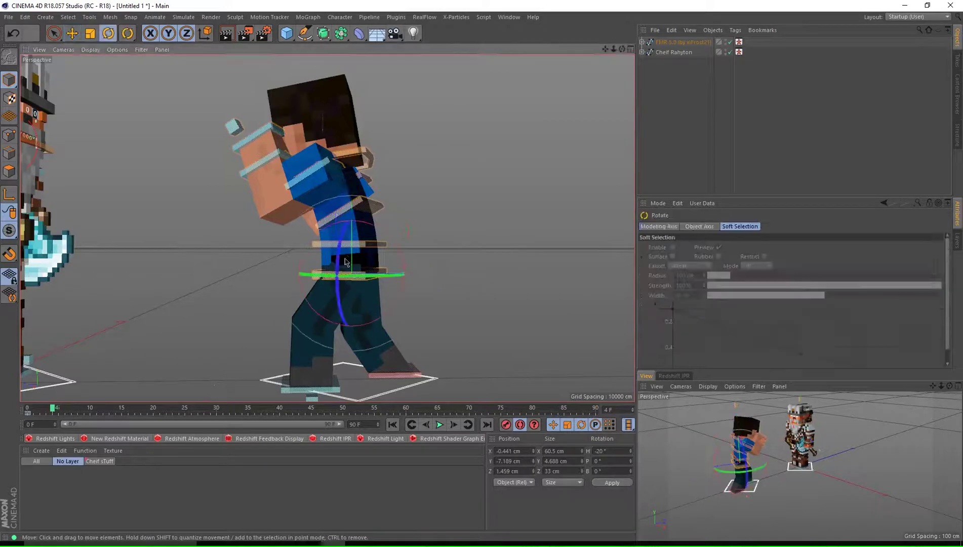
pyautogui.press('r')
pyautogui.moveTo(375, 277); pyautogui.dragTo(420, 276)
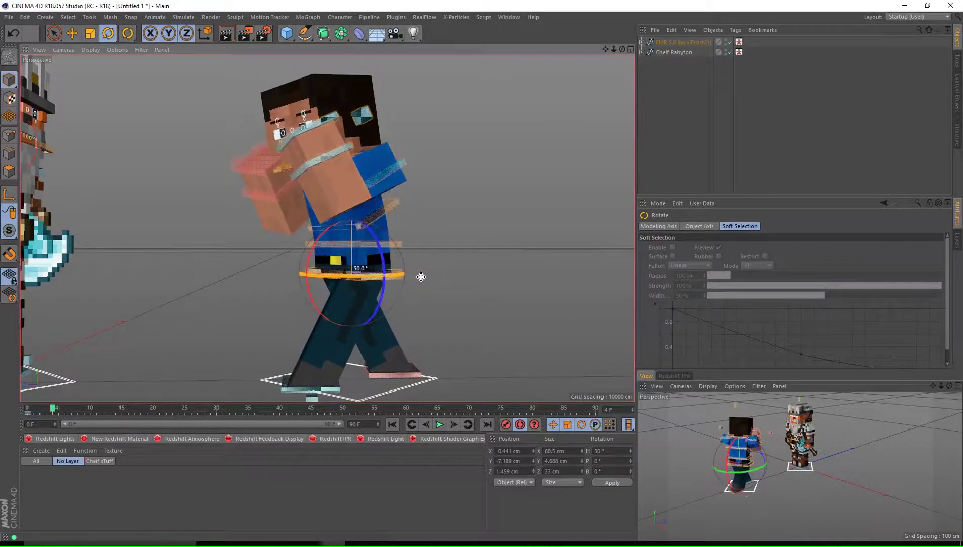
pyautogui.press('e')
pyautogui.moveTo(339, 281); pyautogui.dragTo(378, 302)
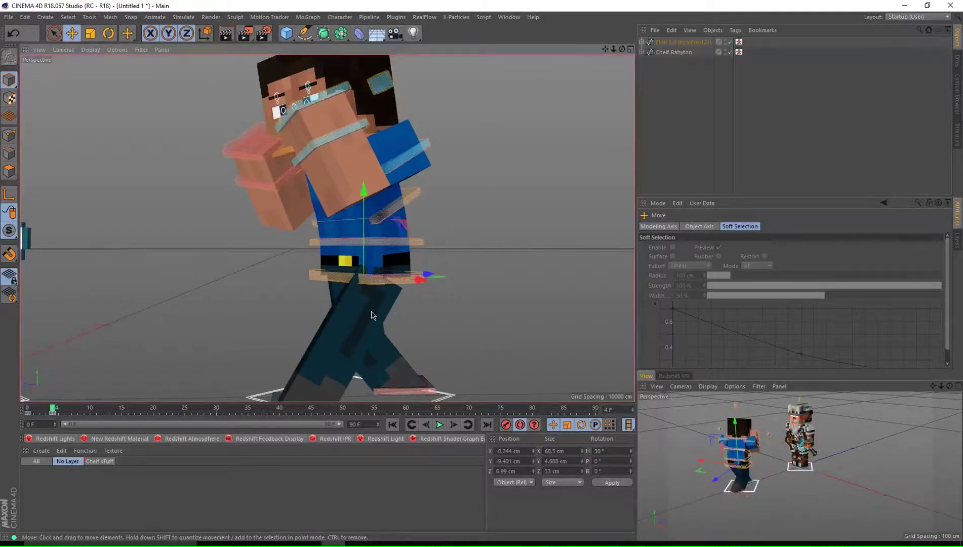
# - Record a keyframe for the upper torso control at frame 0
pyautogui.moveTo(42, 413); pyautogui.dragTo(28, 413)
pyautogui.press('r')
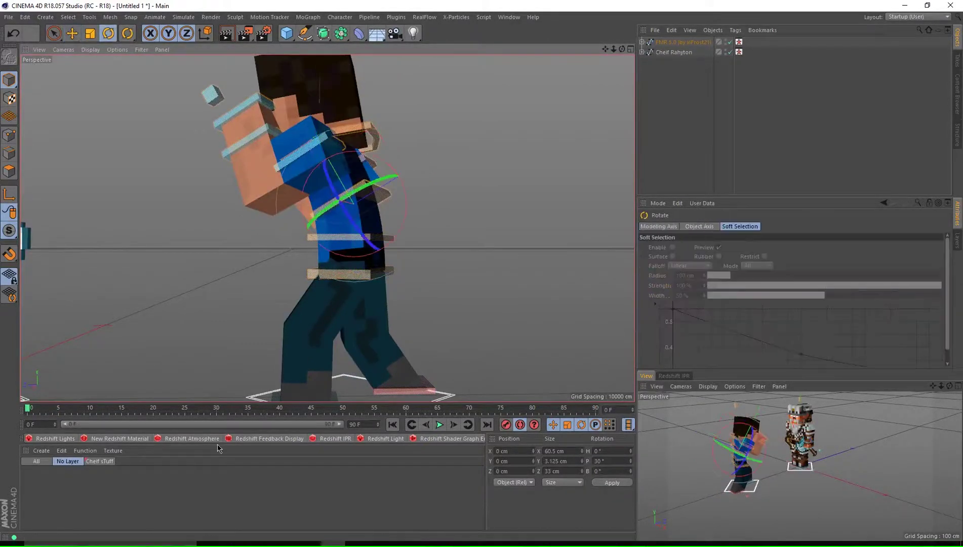
pyautogui.click(507, 425)
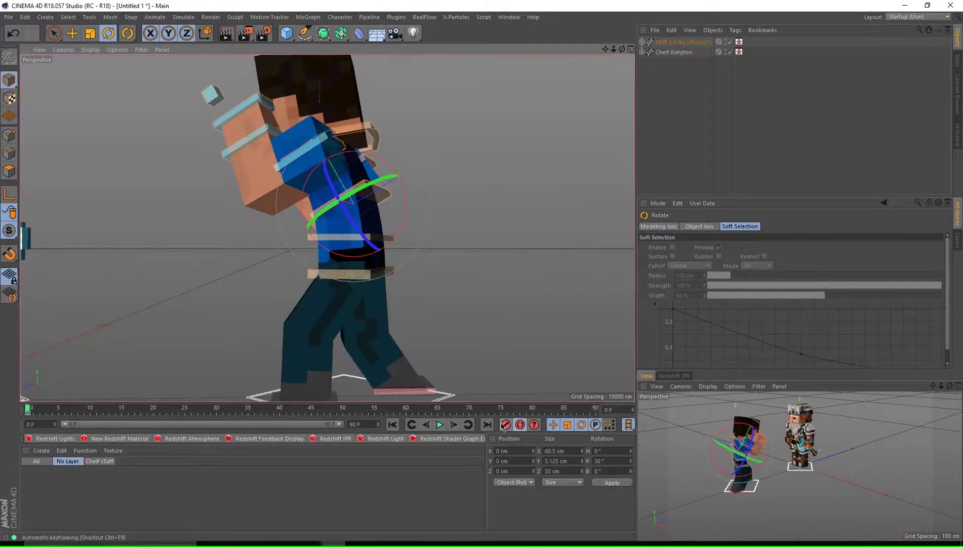
# - At frame 4, rotate the upper torso control around two axes to twist and tilt the chest
pyautogui.click(58, 410)
pyautogui.click(52, 410)
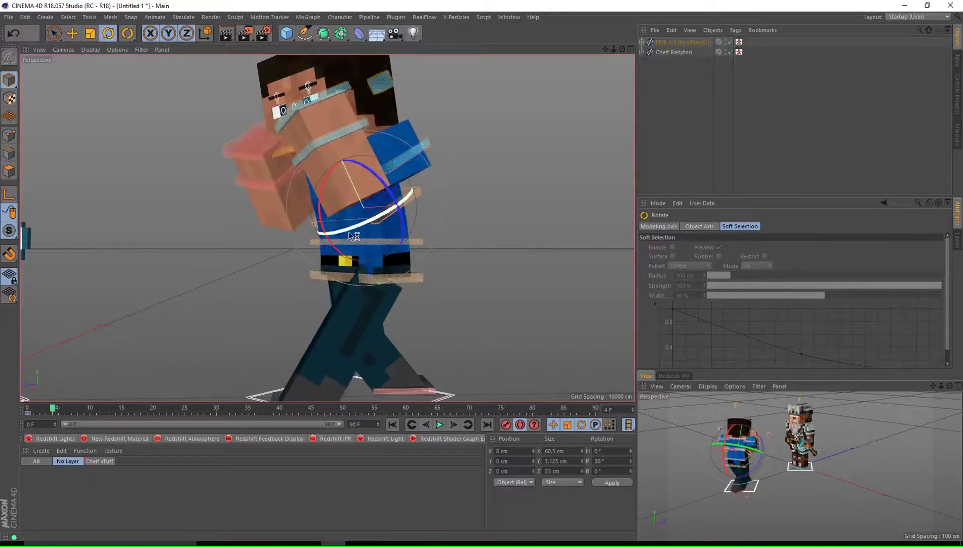
pyautogui.moveTo(356, 237); pyautogui.dragTo(382, 233)
pyautogui.moveTo(355, 167); pyautogui.dragTo(317, 232)
# - Try to lower the left hand control of the blue-shirted character at frame 0, and undo the move
pyautogui.hotkey('shift', 'f')
pyautogui.scroll(3, 255, 151)
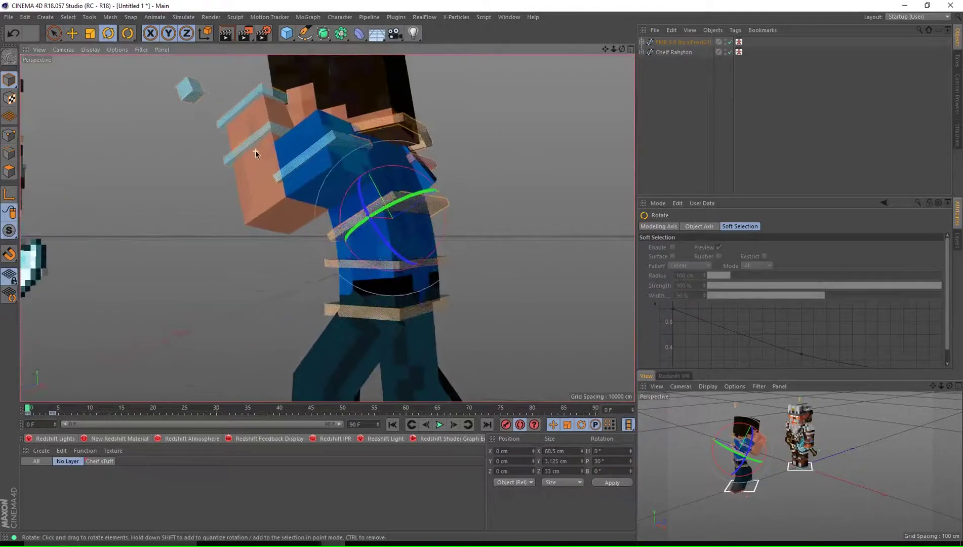
pyautogui.scroll(2, 282, 184)
pyautogui.click(299, 195)
pyautogui.keyDown('alt'); pyautogui.moveTo(299, 195); pyautogui.dragTo(264, 181); pyautogui.keyUp('alt')
pyautogui.click(220, 147)
pyautogui.press('e')
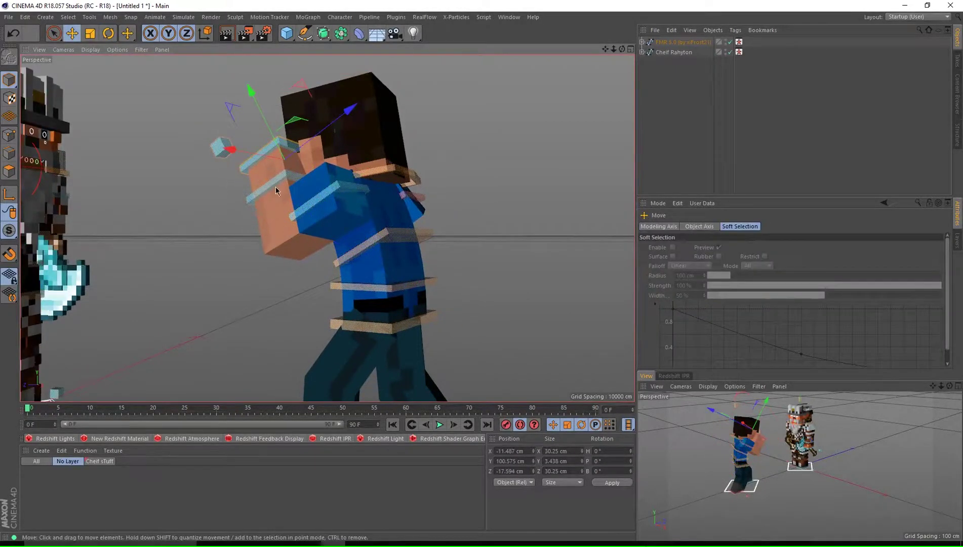
pyautogui.moveTo(269, 175); pyautogui.dragTo(253, 337)
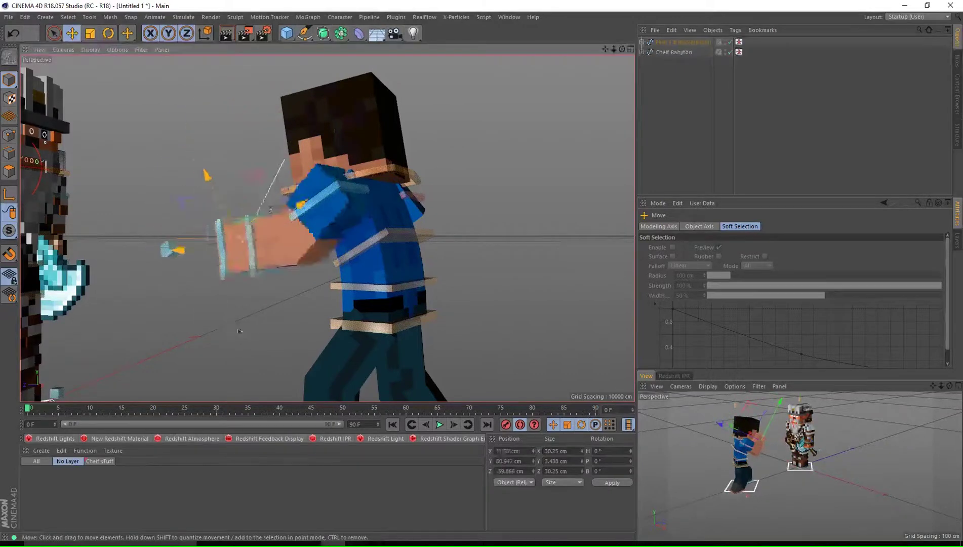
pyautogui.hotkey('ctrl', 'z')
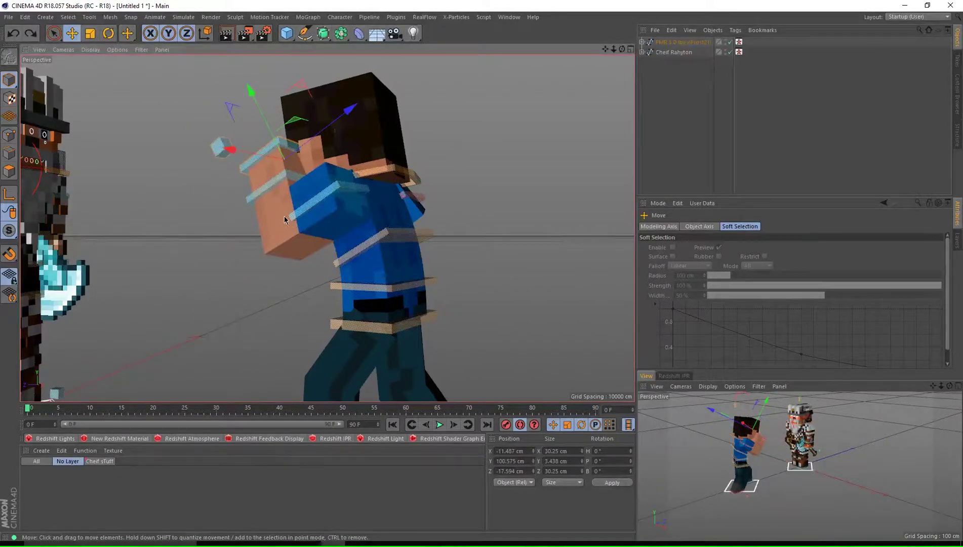
# - Try to rotate the left upper arm control at frame 0, and undo the rotation
pyautogui.moveTo(285, 221)
pyautogui.keyDown('alt'); pyautogui.mouseDown()
pyautogui.moveTo(402, 210)
pyautogui.moveTo(272, 206)
pyautogui.mouseUp(); pyautogui.keyUp('alt')
pyautogui.click(314, 212)
pyautogui.press('r')
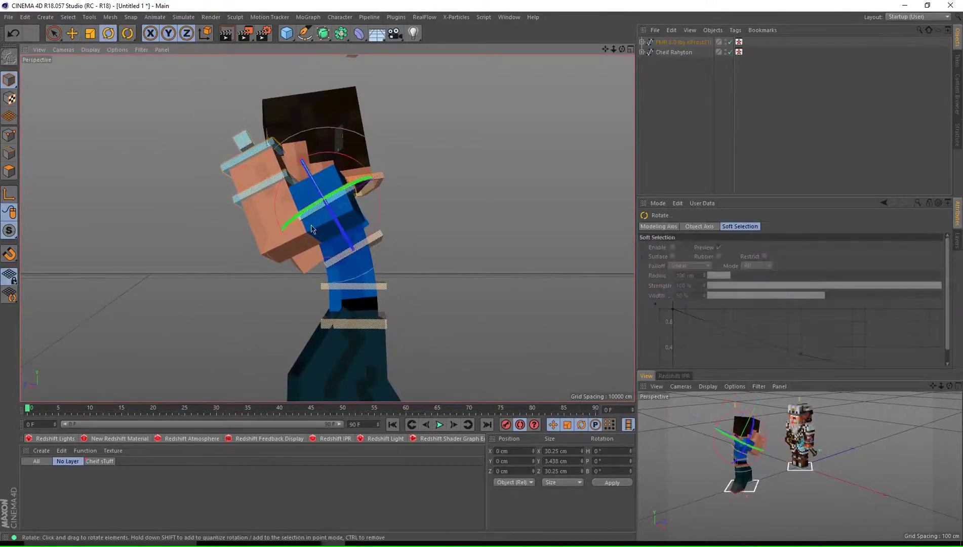
pyautogui.keyDown('alt'); pyautogui.moveTo(271, 224); pyautogui.dragTo(227, 224); pyautogui.keyUp('alt')
pyautogui.moveTo(372, 215); pyautogui.dragTo(385, 192)
pyautogui.hotkey('ctrl', 'z')
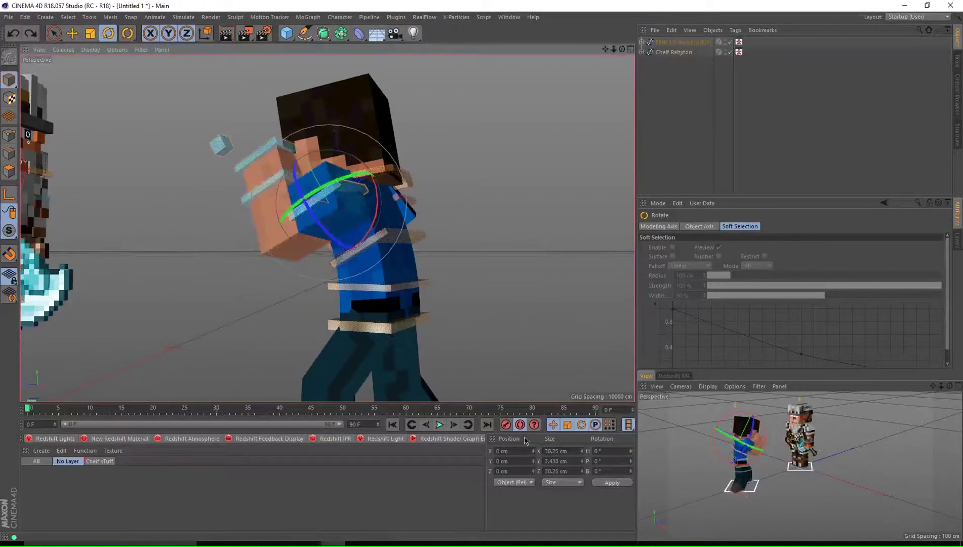
# - At frame 4, swing the left arm down and back behind the body with its light-blue controls
pyautogui.moveTo(44, 409); pyautogui.dragTo(52, 411)
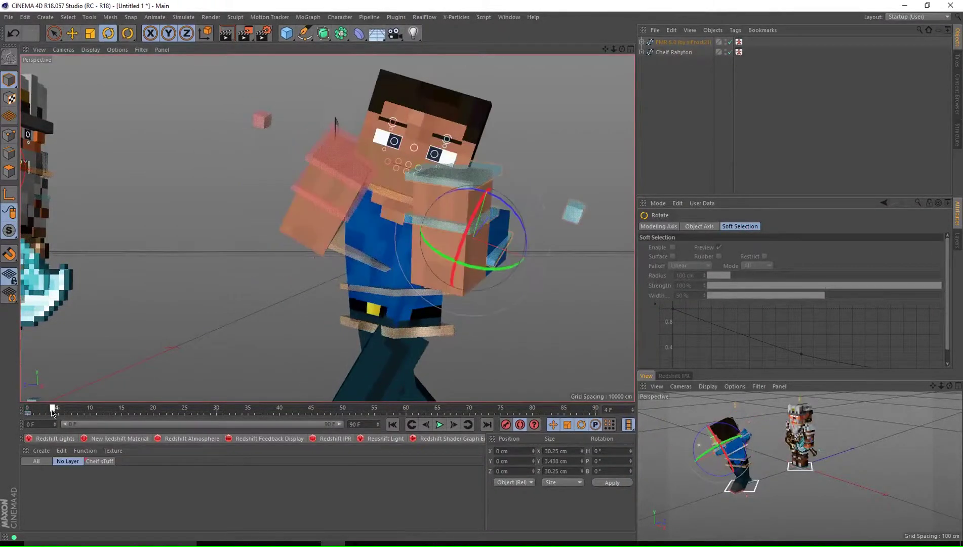
pyautogui.keyDown('alt'); pyautogui.moveTo(368, 315); pyautogui.dragTo(611, 213); pyautogui.keyUp('alt')
pyautogui.keyDown('alt'); pyautogui.moveTo(466, 233); pyautogui.dragTo(557, 228); pyautogui.keyUp('alt')
pyautogui.keyDown('alt'); pyautogui.moveTo(541, 263); pyautogui.dragTo(419, 315); pyautogui.keyUp('alt')
pyautogui.click(349, 269)
pyautogui.press('e')
pyautogui.moveTo(44, 408)
pyautogui.mouseDown()
pyautogui.moveTo(28, 410)
pyautogui.moveTo(52, 410)
pyautogui.mouseUp()
pyautogui.moveTo(401, 346); pyautogui.dragTo(348, 180)
# - At frame 4, rotate the head control to about H -48.7°, P -1.6°, B -23.3° to turn the head toward the opponent
pyautogui.press('g')
pyautogui.press('g')
pyautogui.click(347, 179)
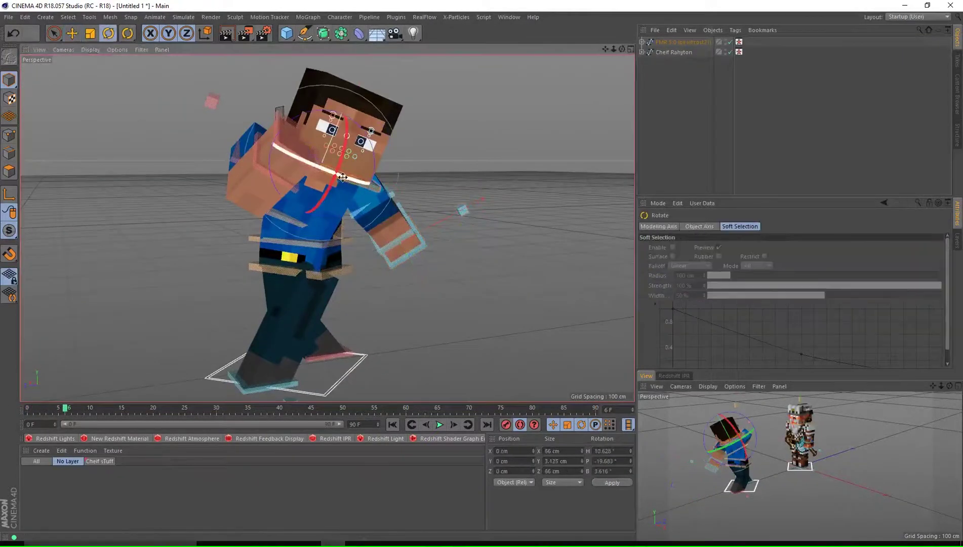
pyautogui.press('r')
pyautogui.moveTo(57, 402); pyautogui.dragTo(53, 406)
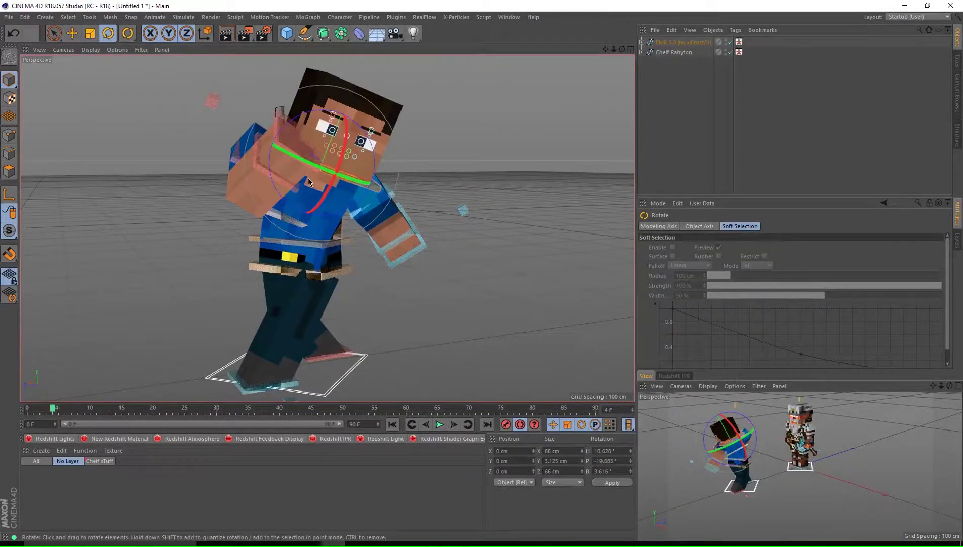
pyautogui.moveTo(310, 182); pyautogui.dragTo(306, 133)
pyautogui.keyDown('alt'); pyautogui.moveTo(307, 132); pyautogui.dragTo(284, 187); pyautogui.keyUp('alt')
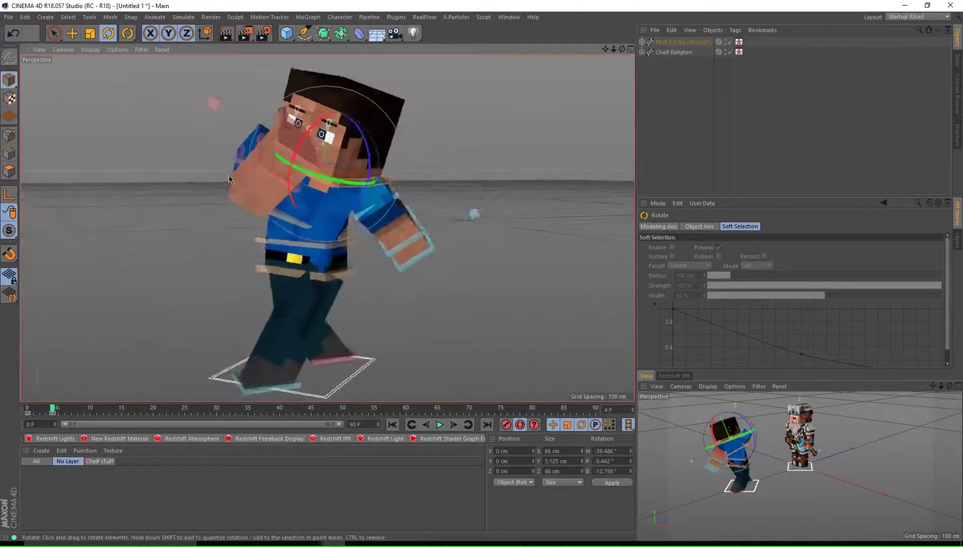
pyautogui.keyDown('alt'); pyautogui.moveTo(284, 187); pyautogui.dragTo(480, 188, button='middle'); pyautogui.keyUp('alt')
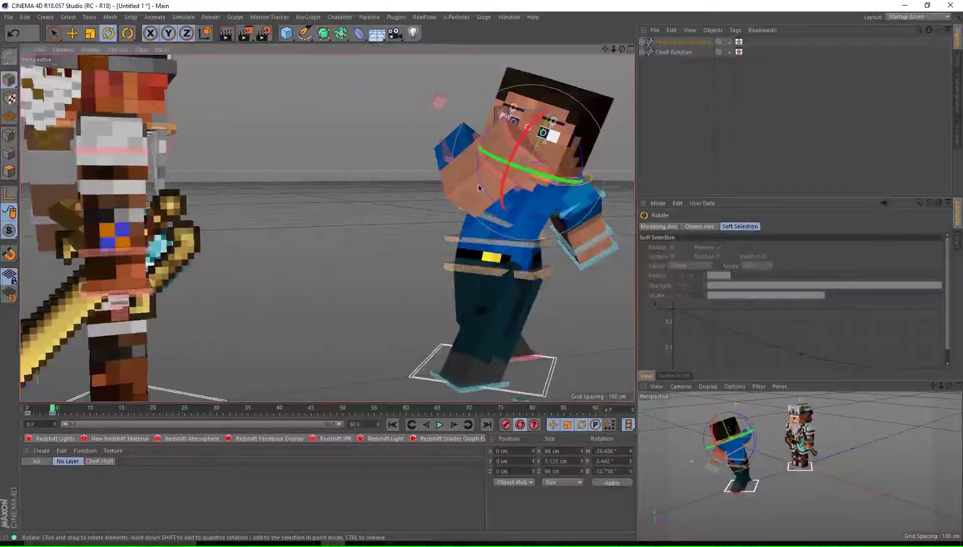
pyautogui.keyDown('alt'); pyautogui.moveTo(516, 150); pyautogui.dragTo(562, 170); pyautogui.keyUp('alt')
pyautogui.moveTo(498, 160); pyautogui.dragTo(471, 152)
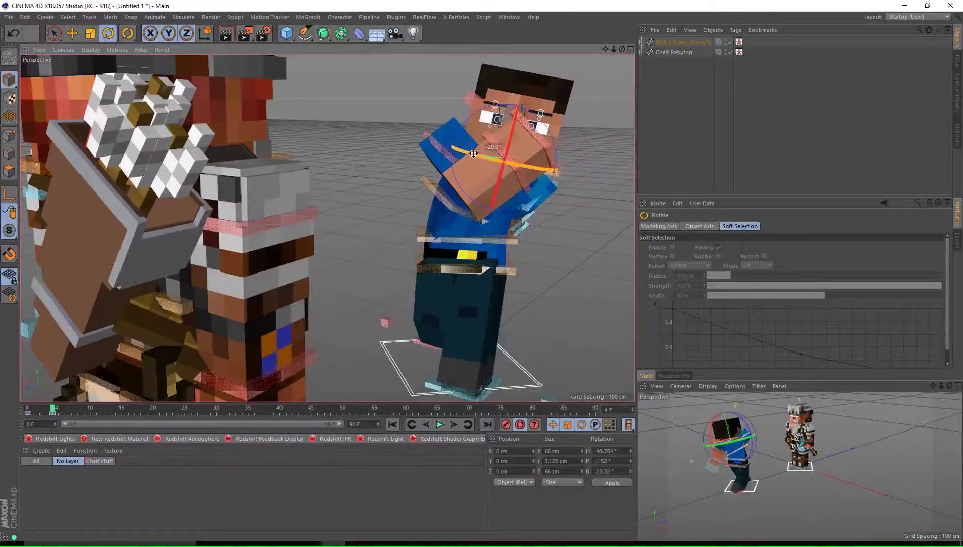
pyautogui.keyDown('alt'); pyautogui.moveTo(597, 215); pyautogui.dragTo(412, 190); pyautogui.keyUp('alt')
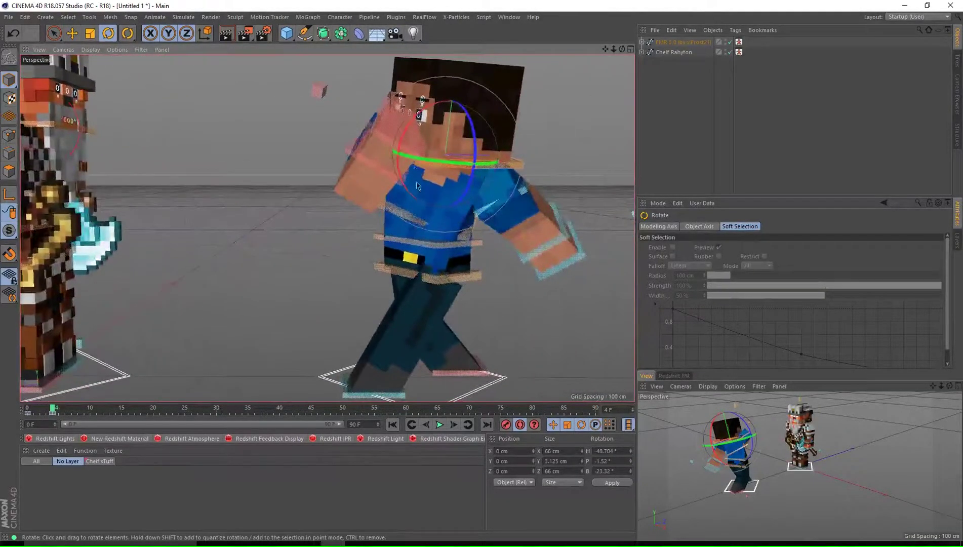
# - At frame 4, rotate the right upper arm control to raise the bent arm in front of the head, and scrub through the motion
pyautogui.click(403, 151)
pyautogui.keyDown('alt'); pyautogui.moveTo(403, 152); pyautogui.dragTo(472, 185); pyautogui.keyUp('alt')
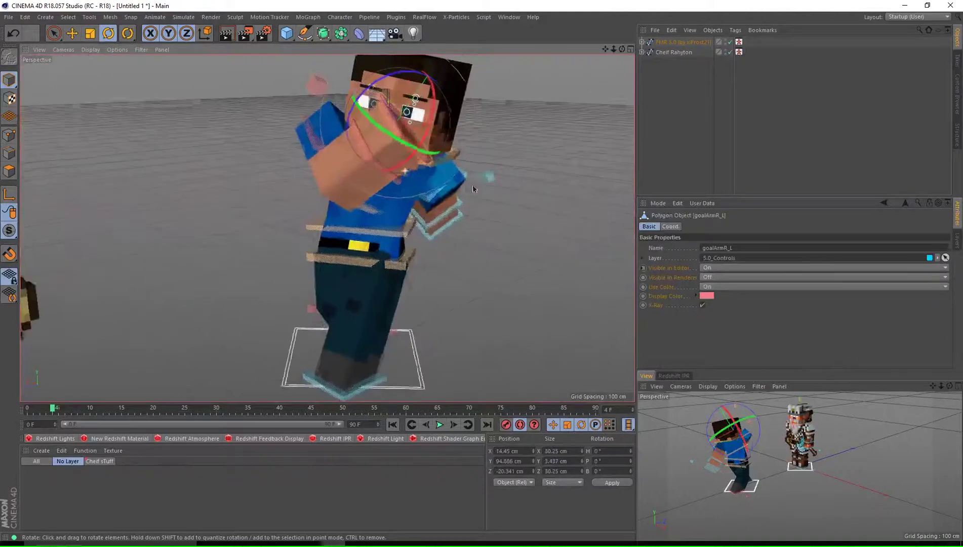
pyautogui.click(26, 411)
pyautogui.click(57, 403)
pyautogui.press('e')
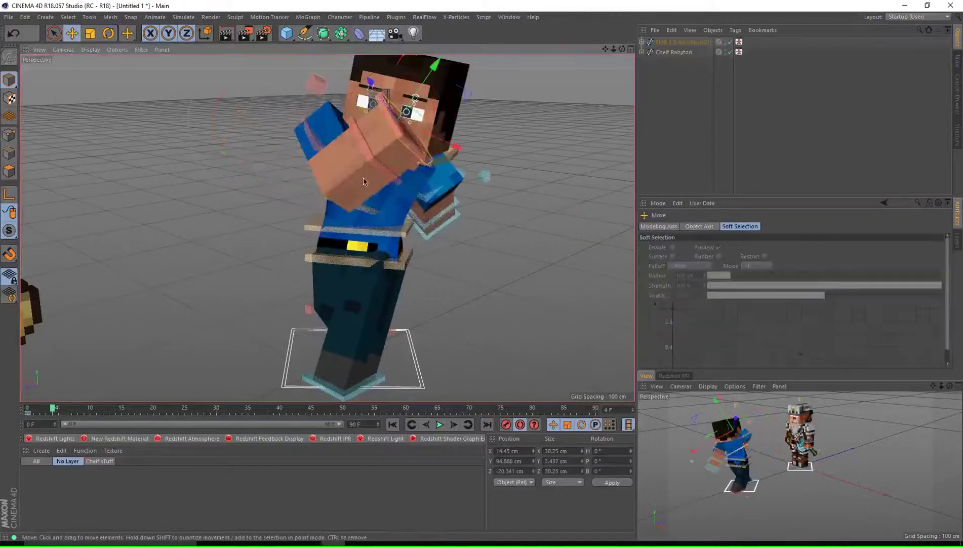
pyautogui.press('r')
pyautogui.click(28, 411)
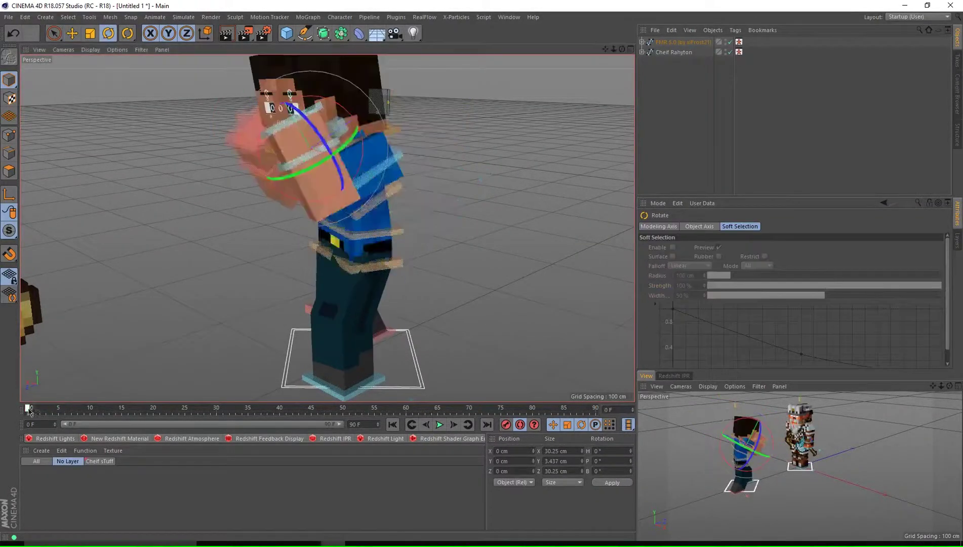
pyautogui.click(53, 409)
pyautogui.moveTo(329, 163); pyautogui.dragTo(446, 161)
pyautogui.moveTo(362, 146); pyautogui.dragTo(334, 150)
pyautogui.keyDown('alt'); pyautogui.moveTo(354, 152); pyautogui.dragTo(248, 167); pyautogui.keyUp('alt')
pyautogui.moveTo(366, 150); pyautogui.dragTo(226, 310)
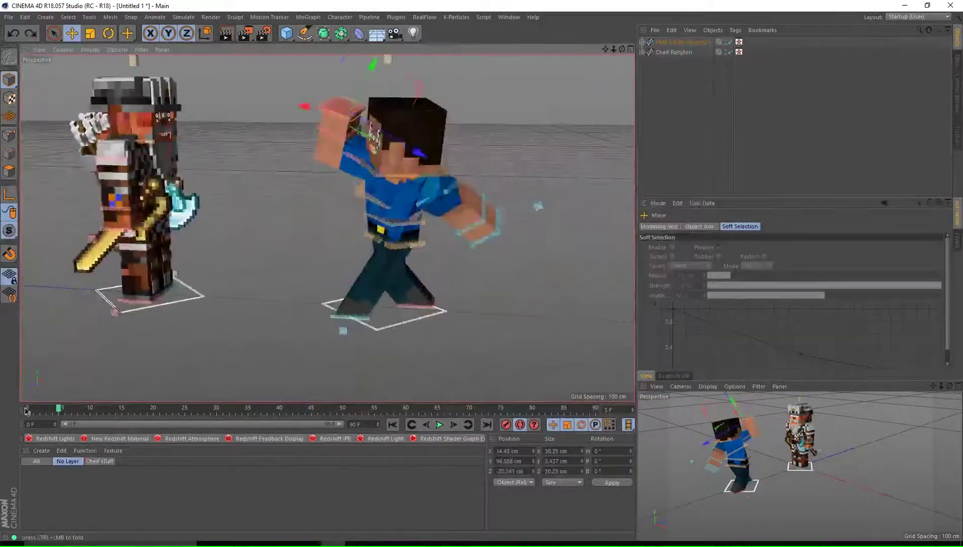
pyautogui.moveTo(26, 411); pyautogui.dragTo(66, 407)
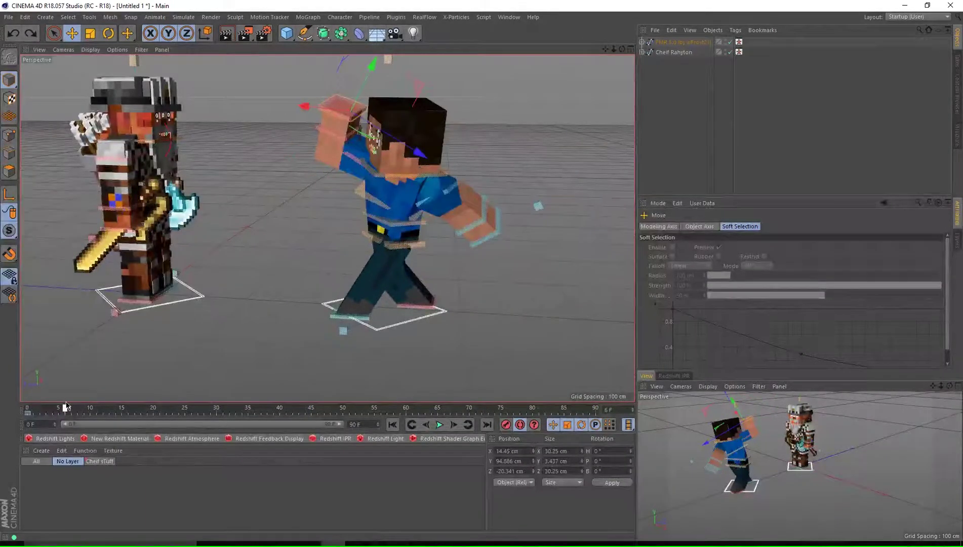
# - Set the render output's frame rate to 24
pyautogui.click(264, 33)
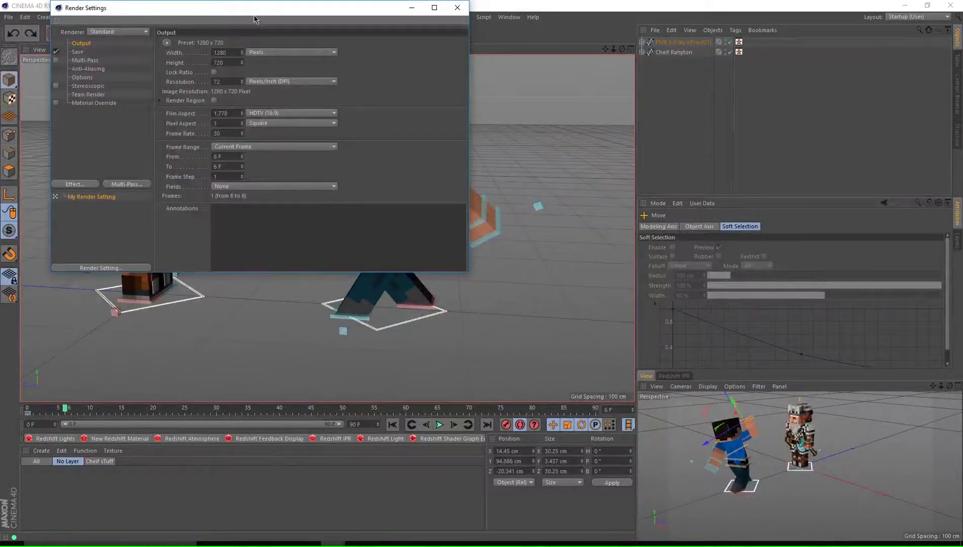
pyautogui.moveTo(254, 19); pyautogui.dragTo(343, 161)
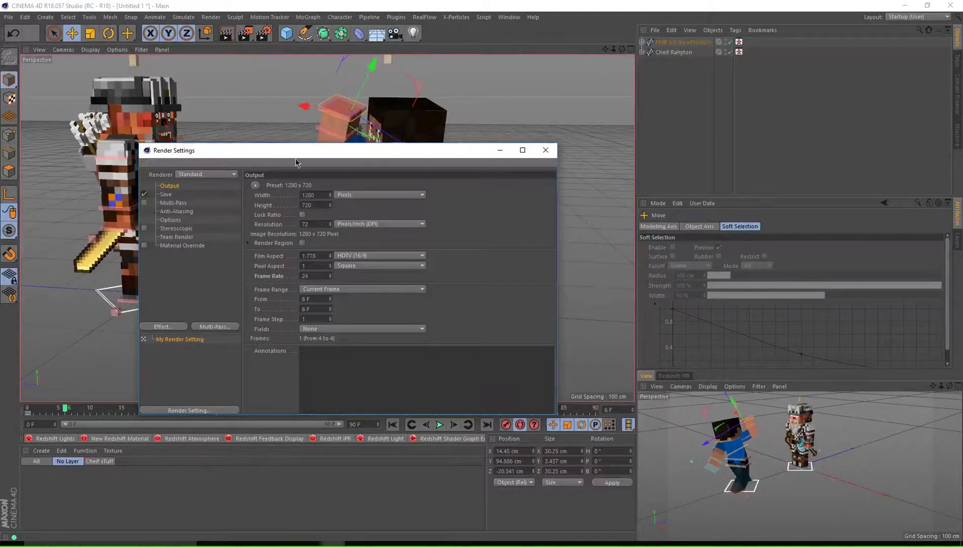
pyautogui.moveTo(296, 161); pyautogui.dragTo(327, 109)
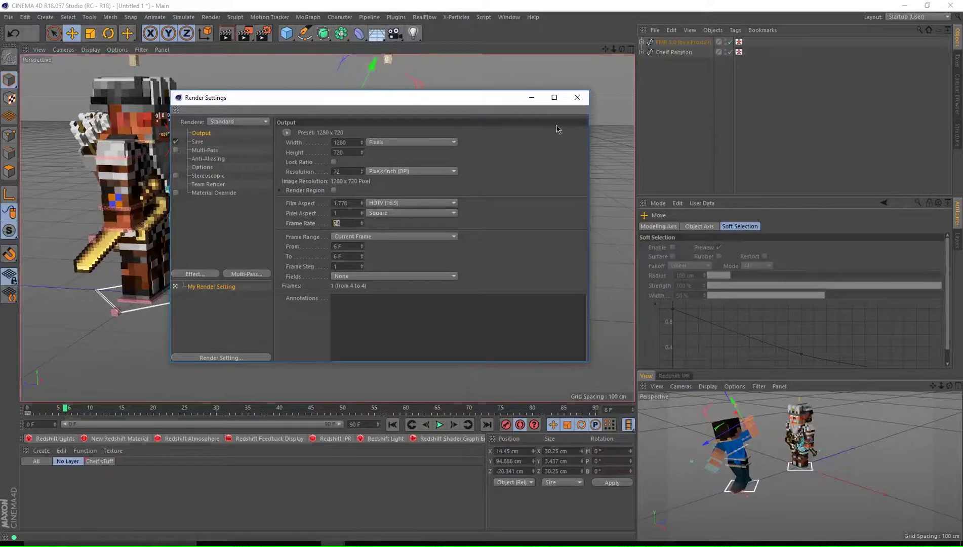
pyautogui.click(576, 97)
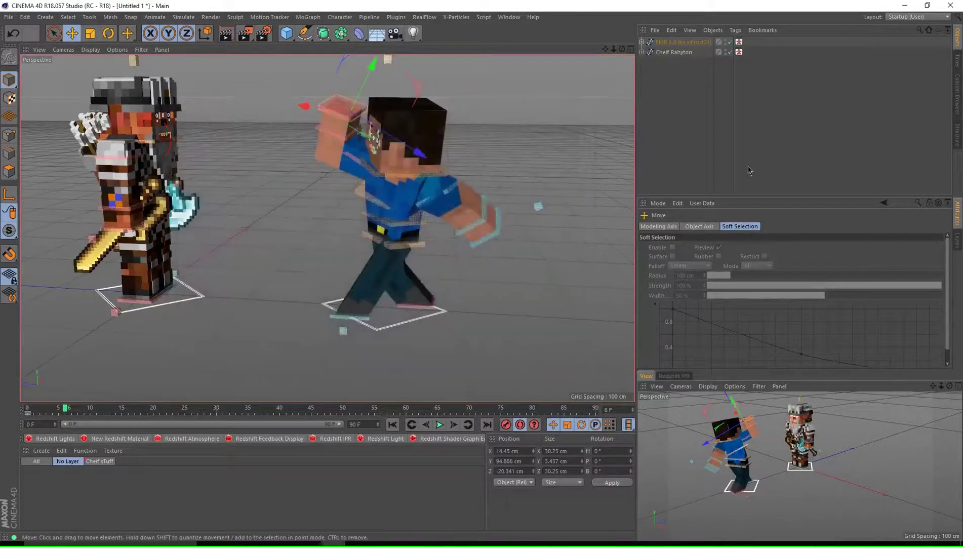
# - Set the project's frame rate to 12 FPS in the project settings
pyautogui.click(957, 245)
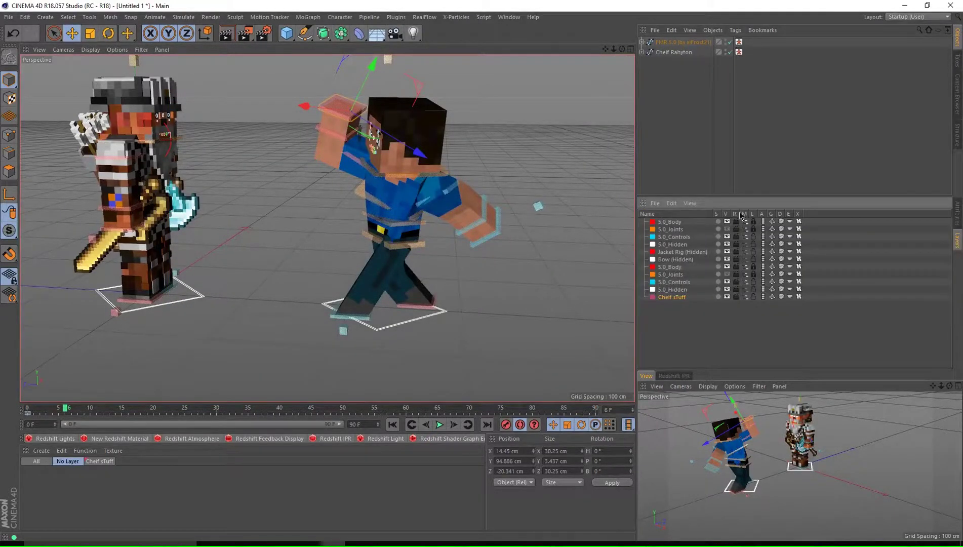
pyautogui.click(957, 215)
pyautogui.click(657, 203)
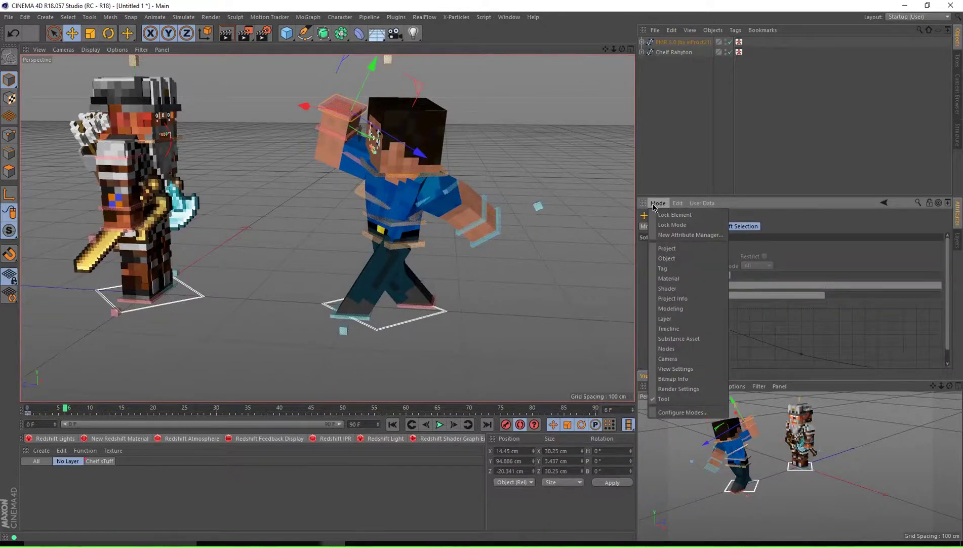
pyautogui.click(667, 248)
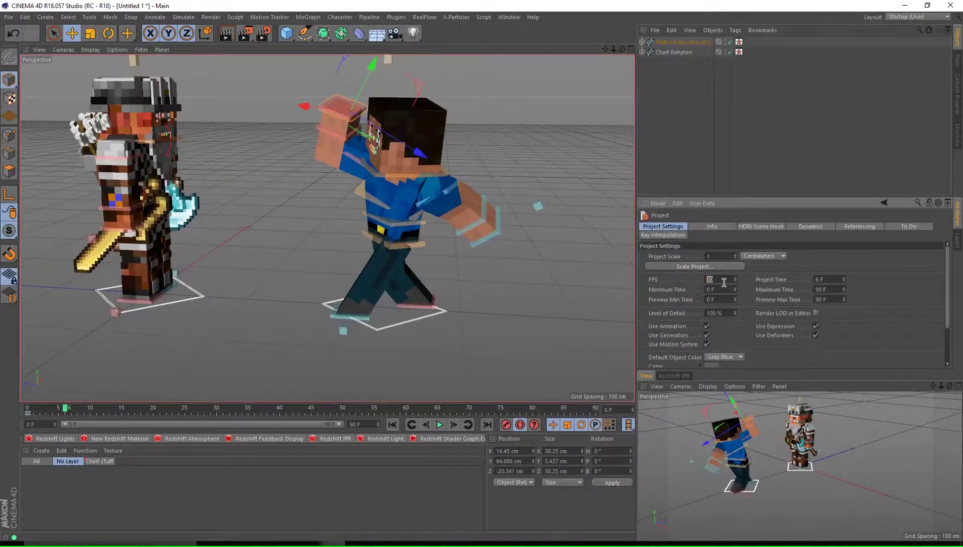
pyautogui.click(263, 33)
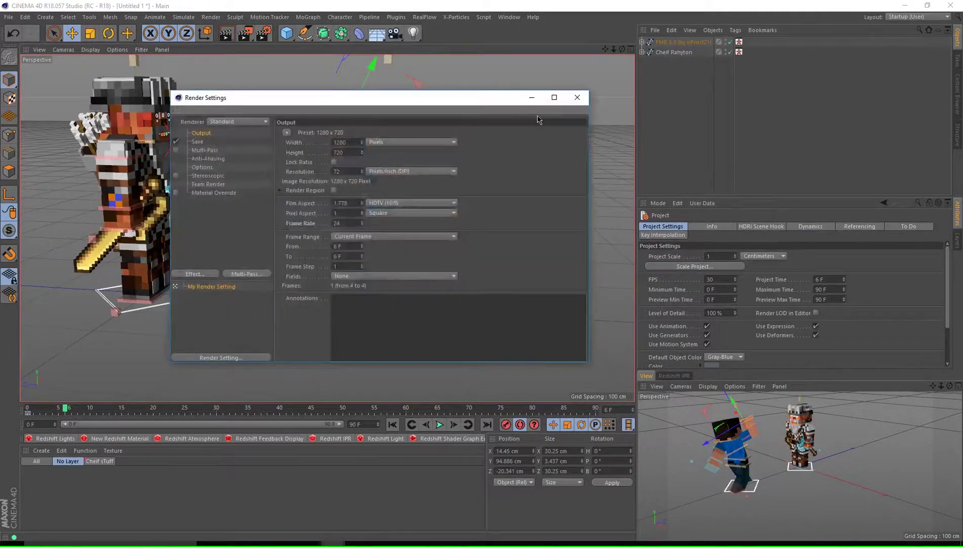
pyautogui.click(584, 94)
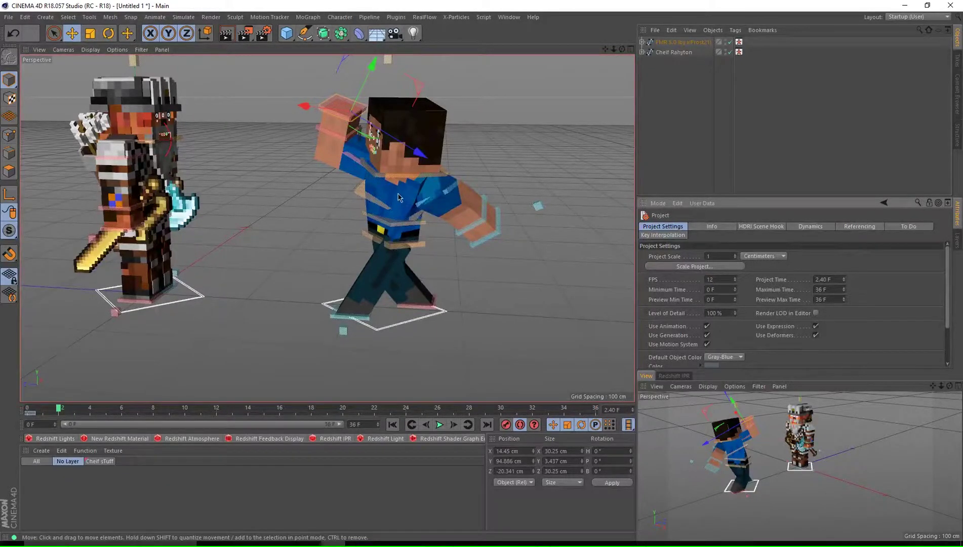
# - Play the animation from frame 0 to check its speed
pyautogui.keyDown('alt'); pyautogui.moveTo(399, 197); pyautogui.dragTo(434, 219); pyautogui.keyUp('alt')
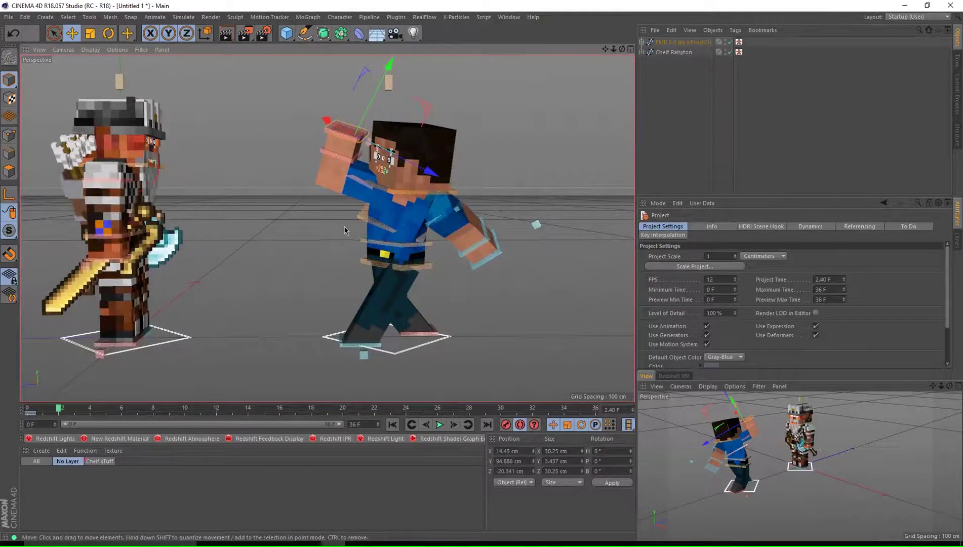
pyautogui.click(29, 410)
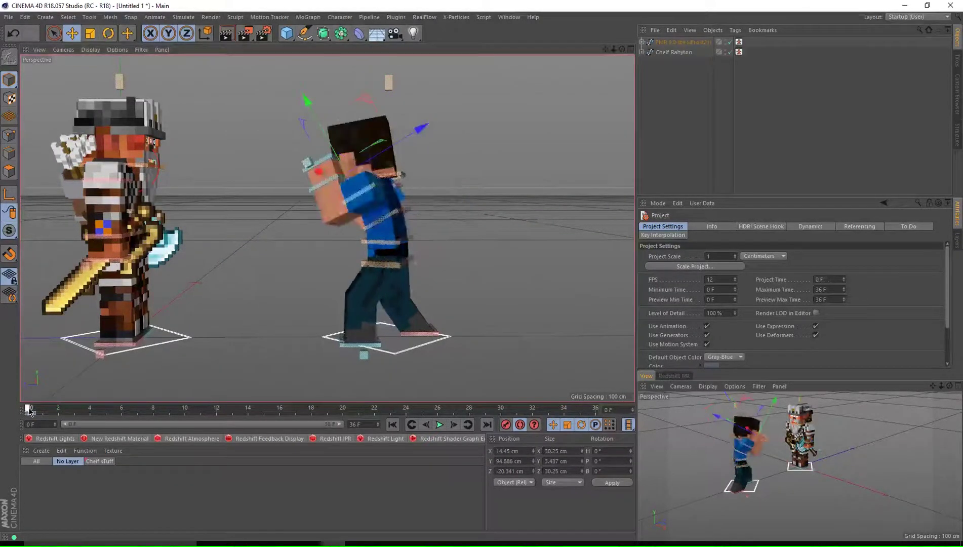
pyautogui.click(440, 424)
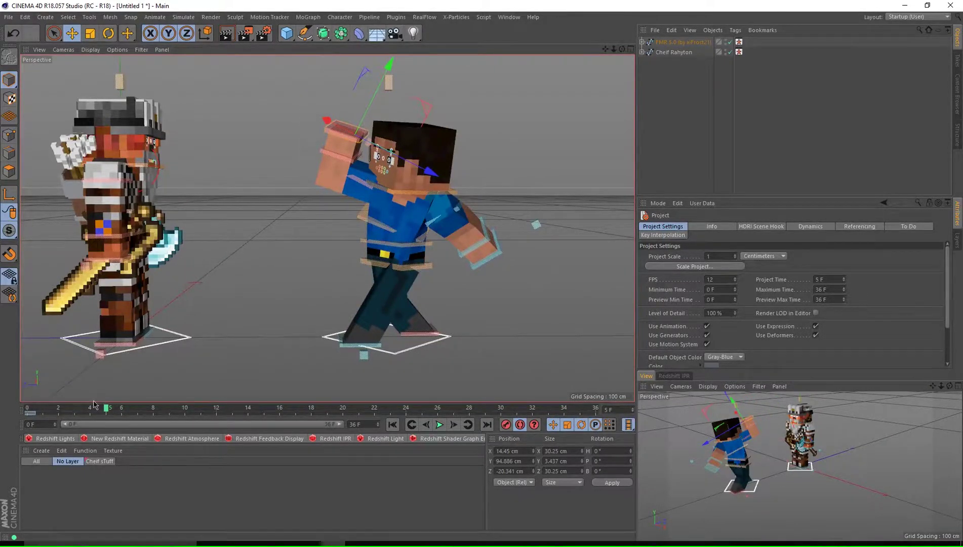
# - Move the keyframes of the raised-arm pose to frame 4 and go to frame 8
pyautogui.moveTo(59, 409); pyautogui.dragTo(89, 422)
pyautogui.moveTo(201, 408)
pyautogui.mouseDown()
pyautogui.moveTo(152, 408)
pyautogui.moveTo(185, 408)
pyautogui.mouseUp()
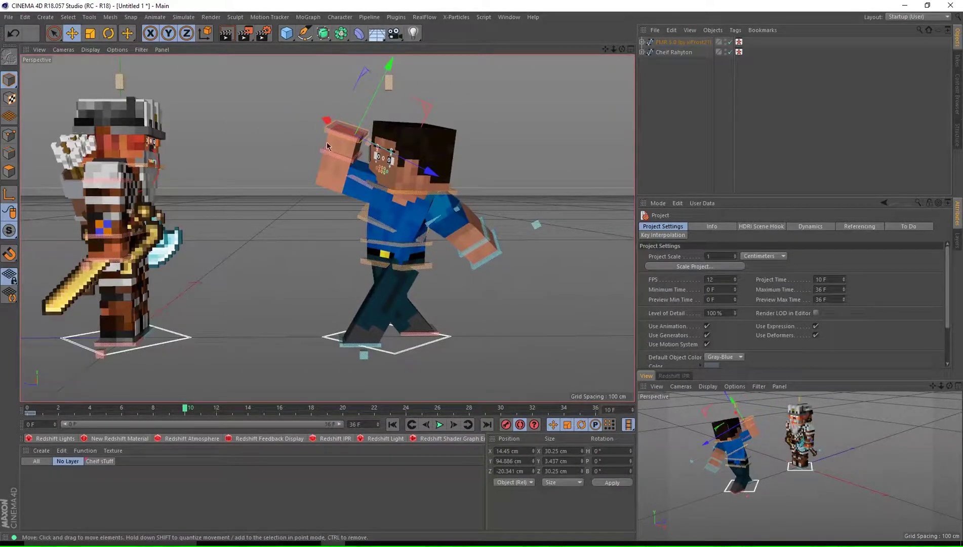
pyautogui.moveTo(333, 134)
pyautogui.keyDown('alt'); pyautogui.mouseDown()
pyautogui.moveTo(319, 227)
pyautogui.moveTo(324, 119)
pyautogui.mouseUp(); pyautogui.keyUp('alt')
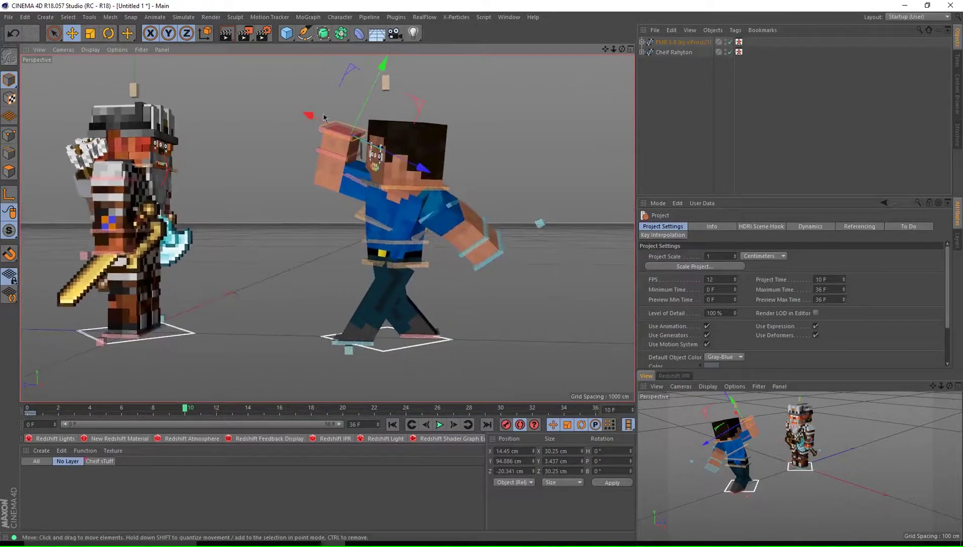
pyautogui.click(303, 96)
pyautogui.moveTo(90, 411); pyautogui.dragTo(172, 413)
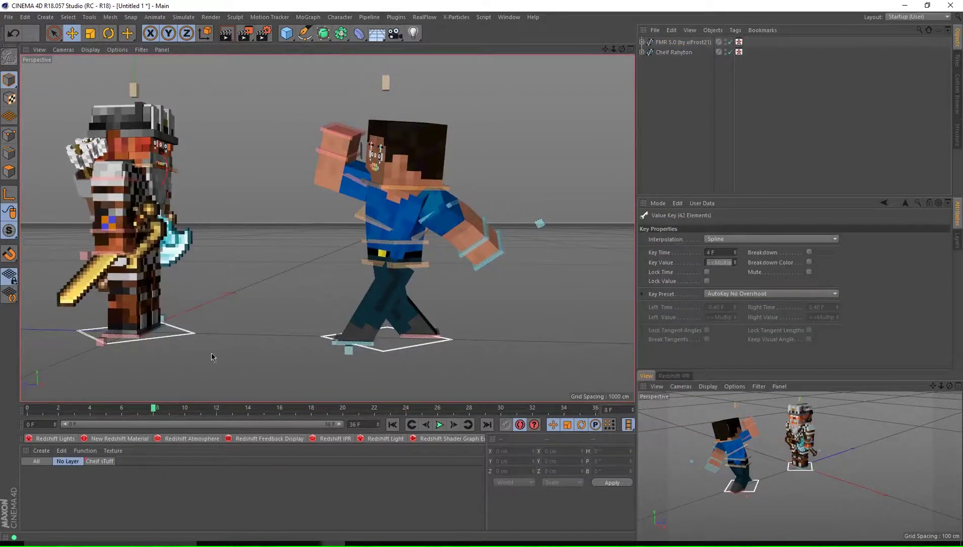
# - At frame 8, rotate the waist control and the torso control above it to turn the body
pyautogui.click(375, 271)
pyautogui.press('r')
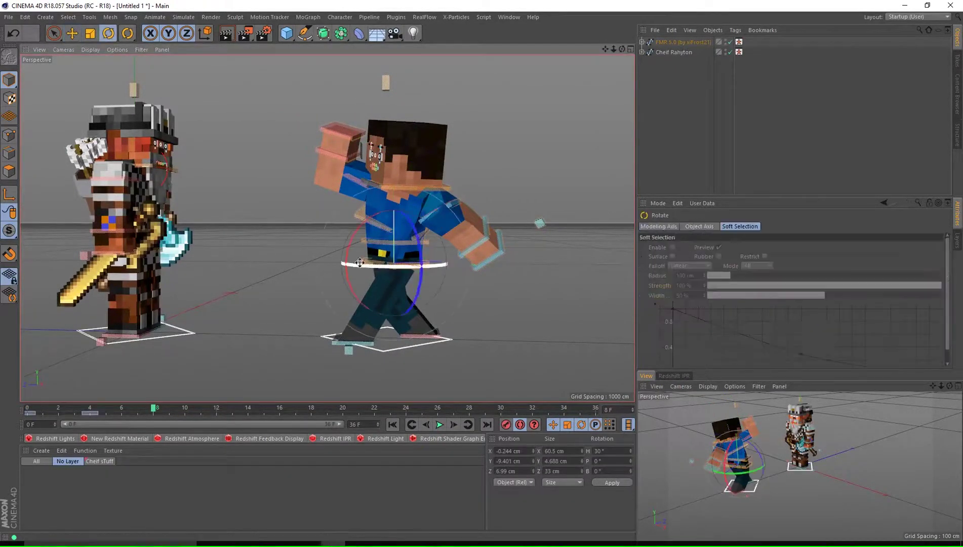
pyautogui.moveTo(358, 267); pyautogui.dragTo(324, 258)
pyautogui.keyDown('alt'); pyautogui.moveTo(324, 258); pyautogui.dragTo(556, 253); pyautogui.keyUp('alt')
pyautogui.click(383, 240)
pyautogui.moveTo(383, 240); pyautogui.dragTo(506, 218)
# - At frame 8, rotate the upper torso control and the head control
pyautogui.moveTo(430, 177); pyautogui.dragTo(243, 213)
pyautogui.click(405, 168)
pyautogui.moveTo(406, 168); pyautogui.dragTo(437, 169)
pyautogui.keyDown('alt'); pyautogui.moveTo(436, 169); pyautogui.dragTo(387, 216); pyautogui.keyUp('alt')
# - At frame 8, rotate the left upper arm control about several axes to repose the arm, undoing unwanted turns
pyautogui.click(471, 234)
pyautogui.keyDown('alt'); pyautogui.moveTo(387, 216); pyautogui.dragTo(409, 219); pyautogui.keyUp('alt')
pyautogui.moveTo(409, 212); pyautogui.dragTo(329, 225)
pyautogui.moveTo(468, 179); pyautogui.dragTo(485, 200)
pyautogui.hotkey('ctrl', 'z')
pyautogui.hotkey('ctrl', 'z')
pyautogui.moveTo(408, 215)
pyautogui.mouseDown()
pyautogui.moveTo(414, 232)
pyautogui.moveTo(407, 222)
pyautogui.mouseUp()
pyautogui.moveTo(475, 209); pyautogui.dragTo(405, 228)
pyautogui.hotkey('ctrl', 'z')
pyautogui.moveTo(475, 196); pyautogui.dragTo(423, 217)
pyautogui.moveTo(487, 208); pyautogui.dragTo(468, 202)
# - At frame 8, rotate the right arm control controlArmR to swing the arm, and scrub through the poses
pyautogui.click(539, 153)
pyautogui.scroll(-3, 425, 188)
pyautogui.click(453, 205)
pyautogui.keyDown('alt'); pyautogui.moveTo(468, 203); pyautogui.dragTo(367, 175); pyautogui.keyUp('alt')
pyautogui.moveTo(392, 189); pyautogui.dragTo(353, 212)
pyautogui.keyDown('alt'); pyautogui.moveTo(410, 218); pyautogui.dragTo(387, 208); pyautogui.keyUp('alt')
pyautogui.moveTo(405, 210); pyautogui.dragTo(308, 195)
pyautogui.scroll(-3, 308, 195)
pyautogui.moveTo(51, 411); pyautogui.dragTo(94, 411)
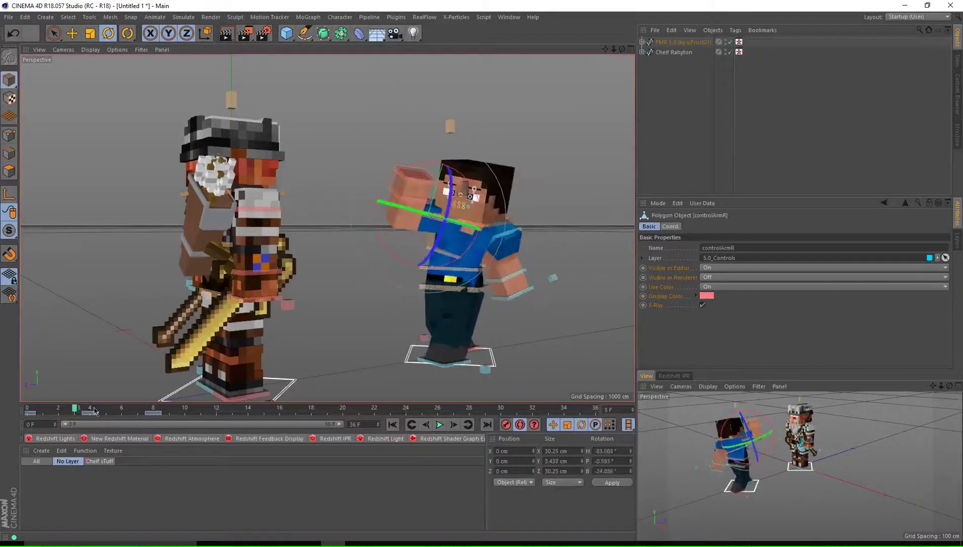
# - Scrub between frames 0 and 8 and examine the punch poses from several viewing angles
pyautogui.keyDown('alt'); pyautogui.moveTo(449, 266); pyautogui.dragTo(392, 291); pyautogui.keyUp('alt')
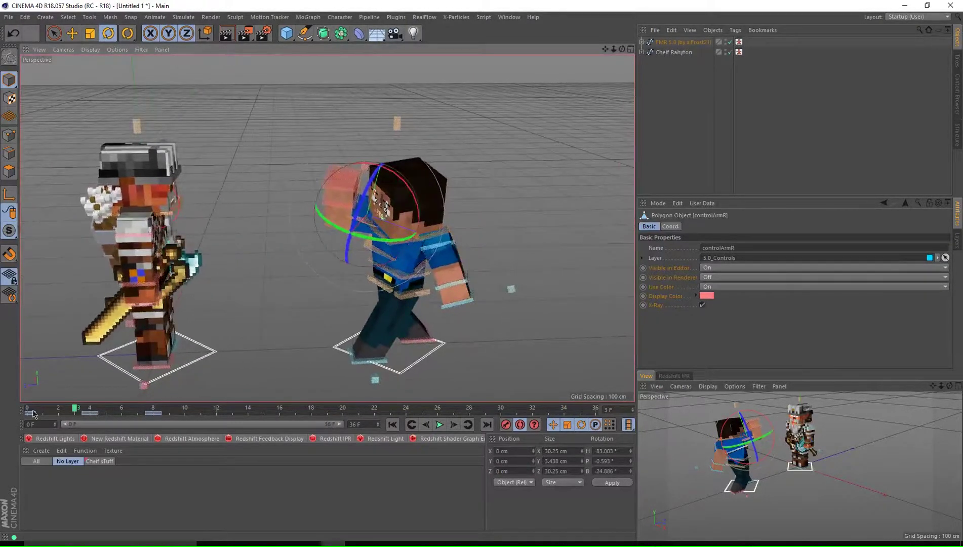
pyautogui.moveTo(33, 413); pyautogui.dragTo(76, 411)
pyautogui.keyDown('alt'); pyautogui.moveTo(294, 303); pyautogui.dragTo(283, 349); pyautogui.keyUp('alt')
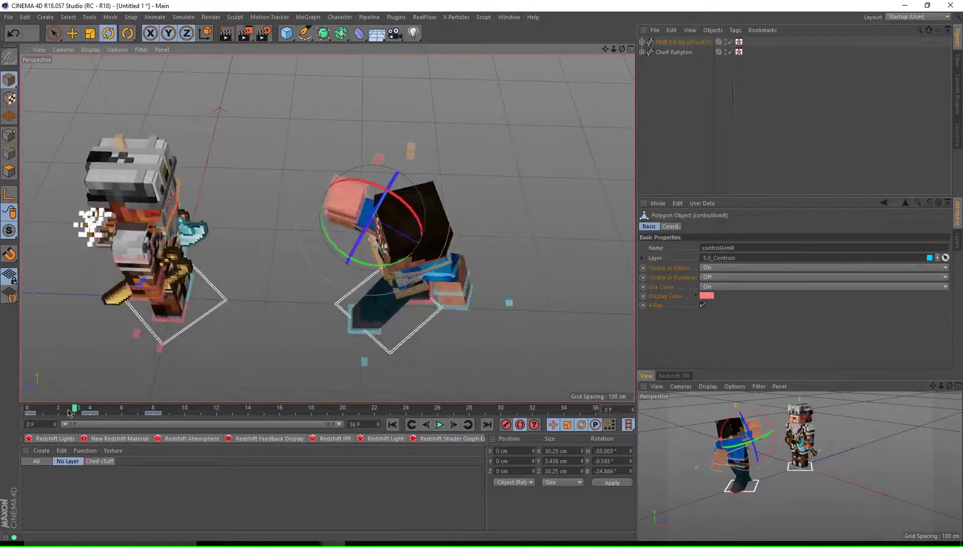
pyautogui.moveTo(69, 412); pyautogui.dragTo(145, 404)
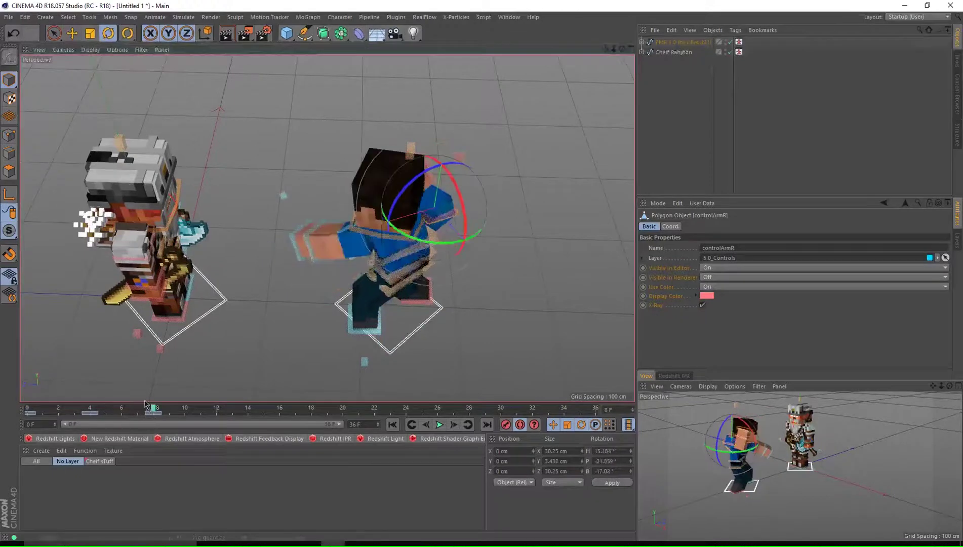
pyautogui.keyDown('alt'); pyautogui.moveTo(397, 203); pyautogui.dragTo(414, 142); pyautogui.keyUp('alt')
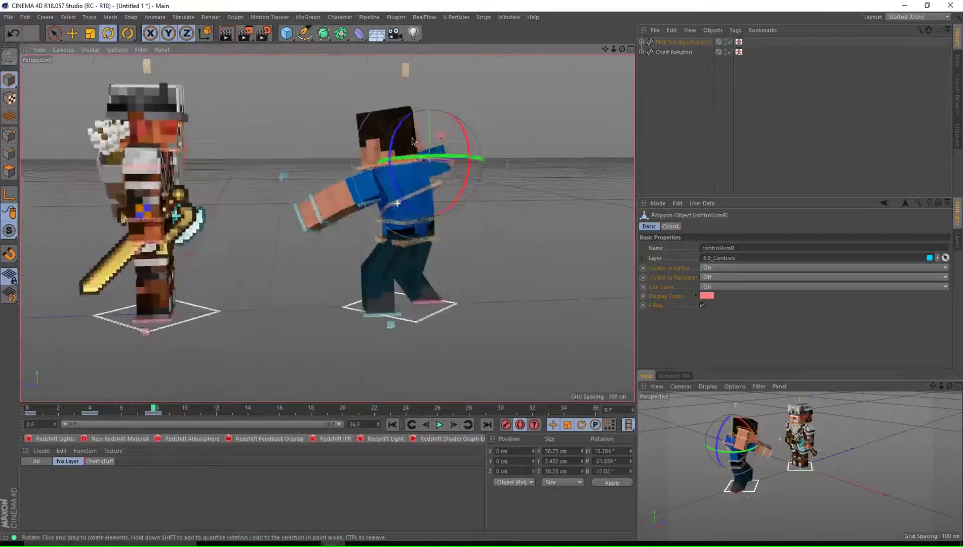
# - At frame 6, rotate the left arm control controlArmL to swing the arm outward
pyautogui.click(361, 208)
pyautogui.moveTo(123, 413)
pyautogui.mouseDown()
pyautogui.moveTo(45, 414)
pyautogui.moveTo(147, 424)
pyautogui.moveTo(122, 418)
pyautogui.mouseUp()
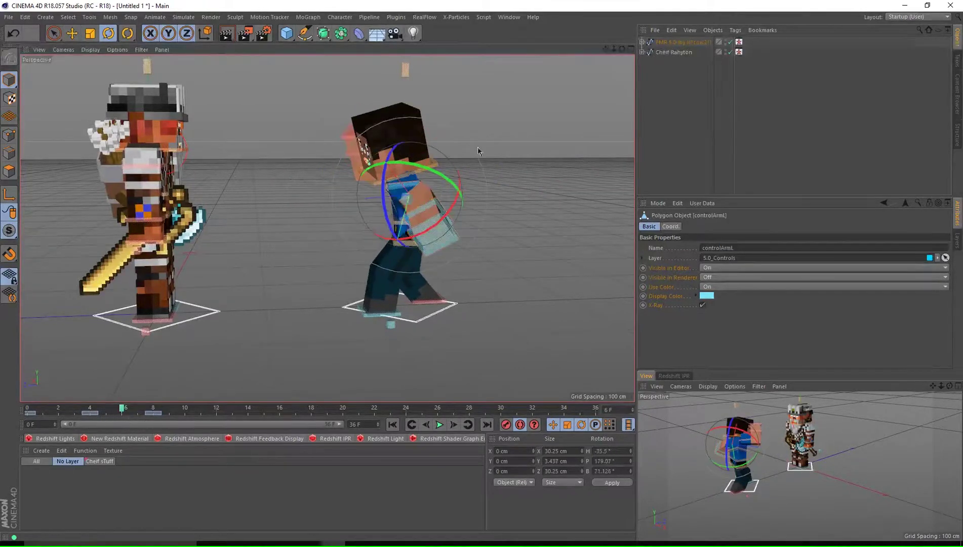
pyautogui.keyDown('alt'); pyautogui.moveTo(406, 207); pyautogui.dragTo(385, 90); pyautogui.keyUp('alt')
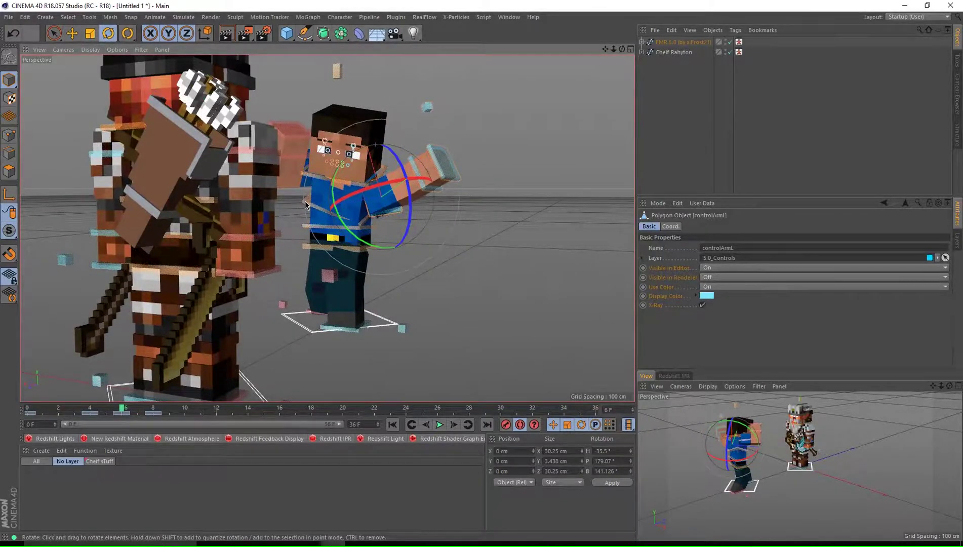
# - At frame 6, rotate the torso control controlBack to a bank of about -27.5° and inspect the pose from the side
pyautogui.click(306, 203)
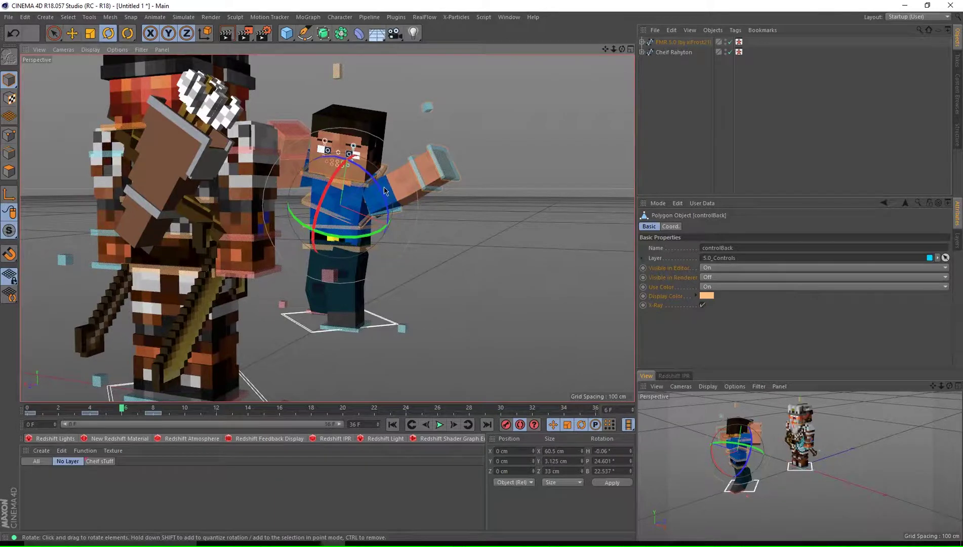
pyautogui.moveTo(383, 191); pyautogui.dragTo(208, 217)
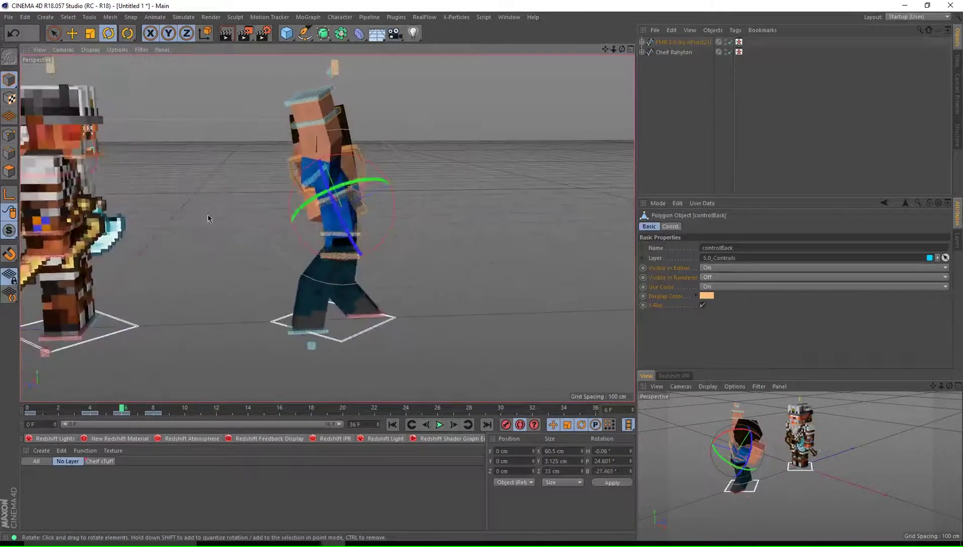
pyautogui.moveTo(122, 408)
pyautogui.mouseDown()
pyautogui.moveTo(58, 408)
pyautogui.moveTo(185, 408)
pyautogui.moveTo(123, 408)
pyautogui.mouseUp()
pyautogui.scroll(3, 203, 253)
pyautogui.keyDown('alt'); pyautogui.moveTo(203, 243); pyautogui.dragTo(283, 243); pyautogui.keyUp('alt')
pyautogui.click(167, 283)
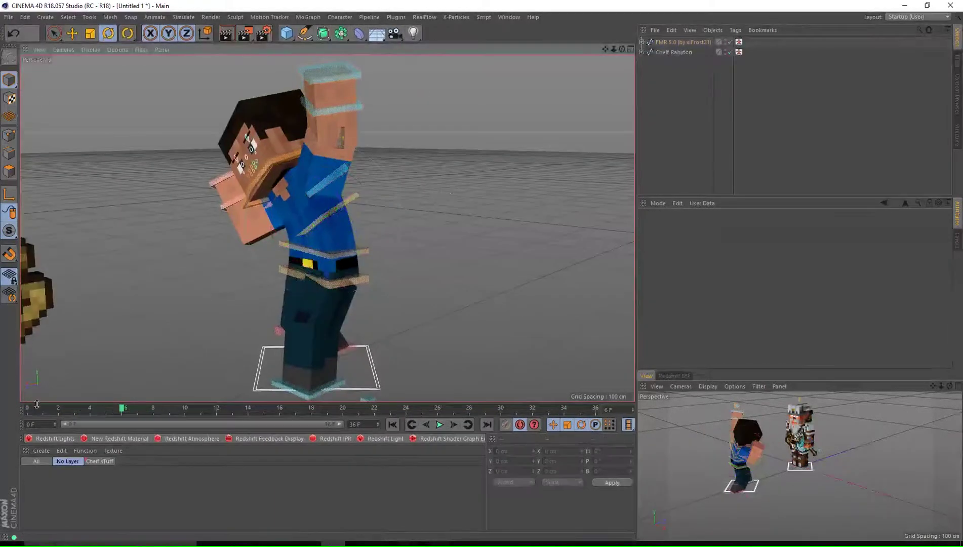
# - Play back the punch and readjust the left arm control controlArmL at frame 6
pyautogui.click(28, 408)
pyautogui.click(439, 425)
pyautogui.click(122, 408)
pyautogui.click(327, 180)
pyautogui.keyDown('alt'); pyautogui.moveTo(278, 170); pyautogui.dragTo(218, 210); pyautogui.keyUp('alt')
pyautogui.click(440, 425)
pyautogui.click(122, 412)
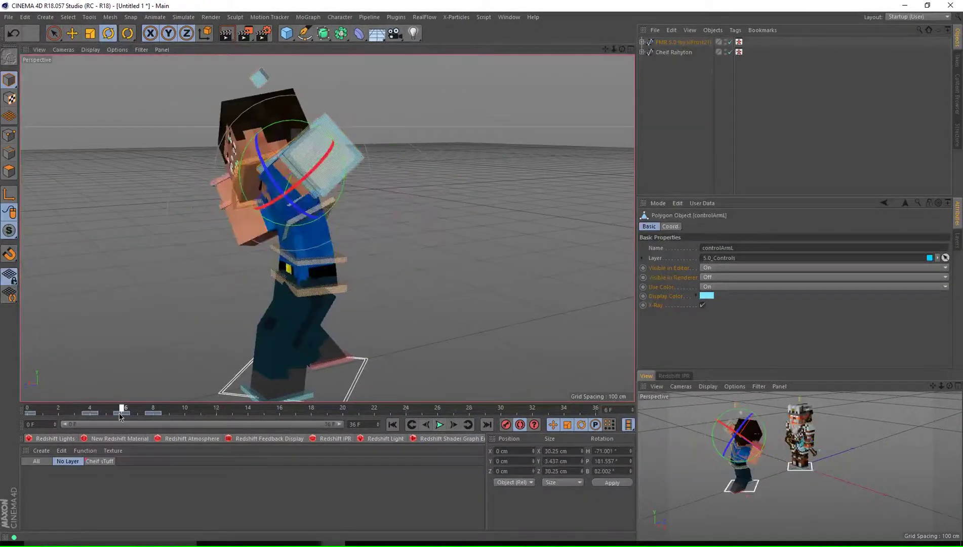
# - At frame 8, move the waist control toward the opponent to about X -0.9, Y -6.6, Z -28.2 cm, undoing a first unwanted move
pyautogui.moveTo(122, 416); pyautogui.dragTo(151, 420)
pyautogui.click(316, 295)
pyautogui.press('e')
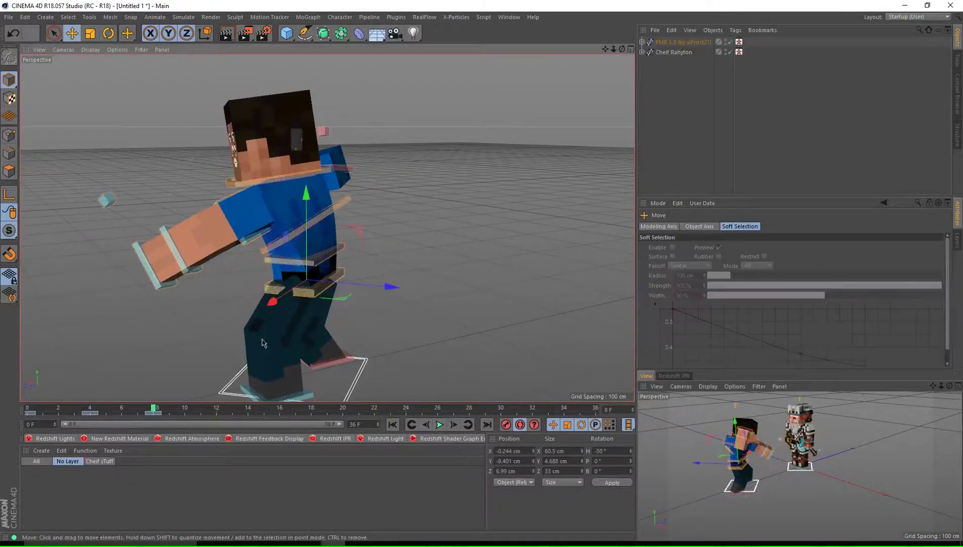
pyautogui.keyDown('alt'); pyautogui.moveTo(316, 295); pyautogui.dragTo(366, 339); pyautogui.keyUp('alt')
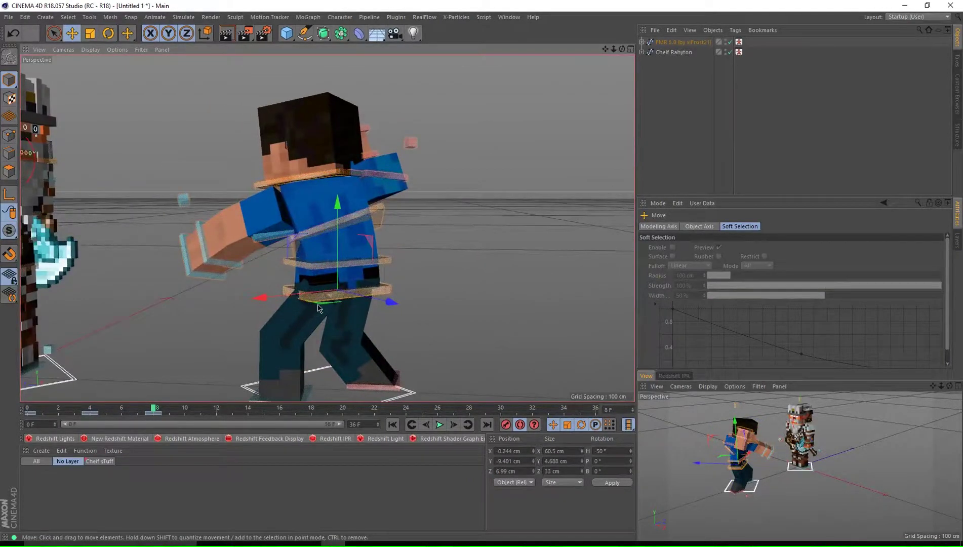
pyautogui.moveTo(318, 307); pyautogui.dragTo(333, 331)
pyautogui.hotkey('ctrl', 'z')
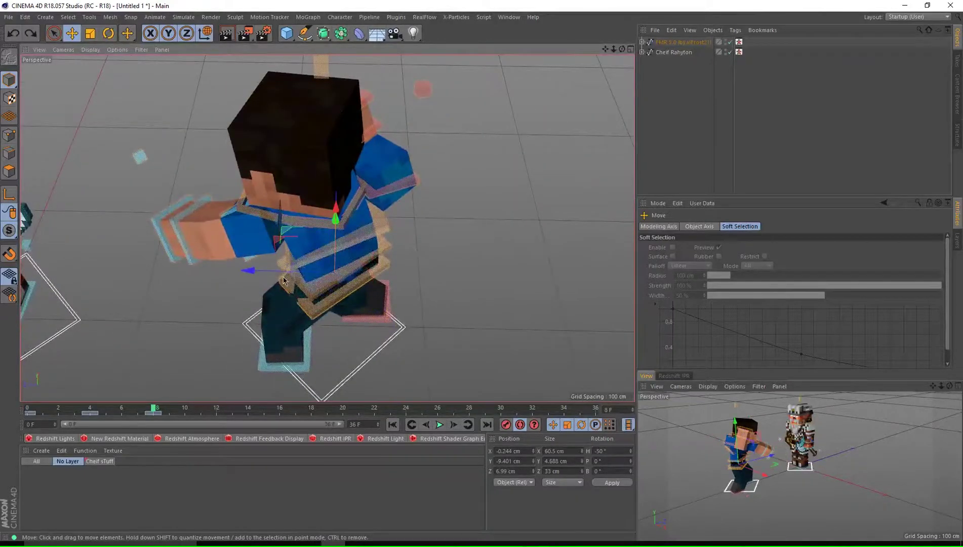
pyautogui.moveTo(283, 280); pyautogui.dragTo(194, 284)
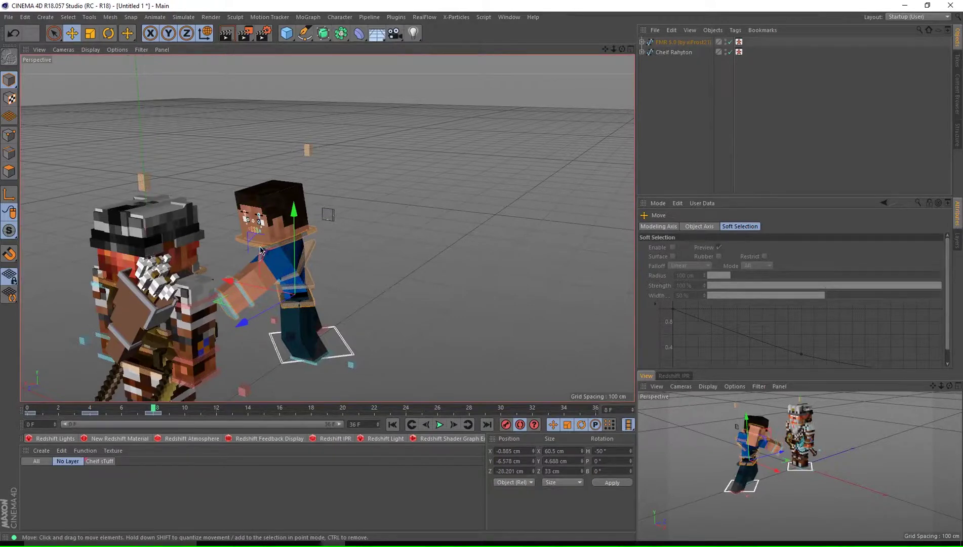
# - At frame 8, rotate the neck control controlNeck to re-aim the head, and scrub through the punch to check it
pyautogui.click(260, 249)
pyautogui.scroll(7, 260, 245)
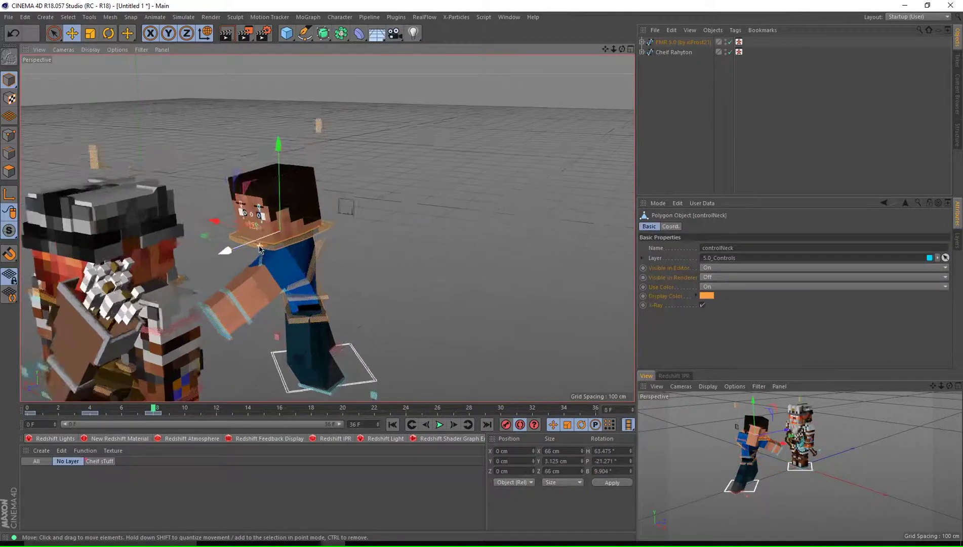
pyautogui.press('r')
pyautogui.moveTo(255, 207)
pyautogui.mouseDown()
pyautogui.moveTo(257, 224)
pyautogui.moveTo(256, 212)
pyautogui.mouseUp()
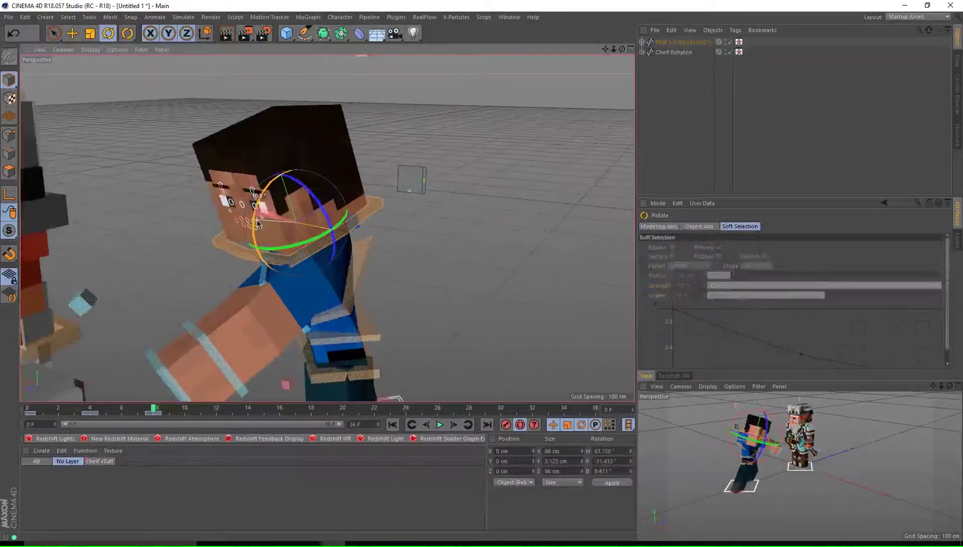
pyautogui.moveTo(88, 410); pyautogui.dragTo(137, 408)
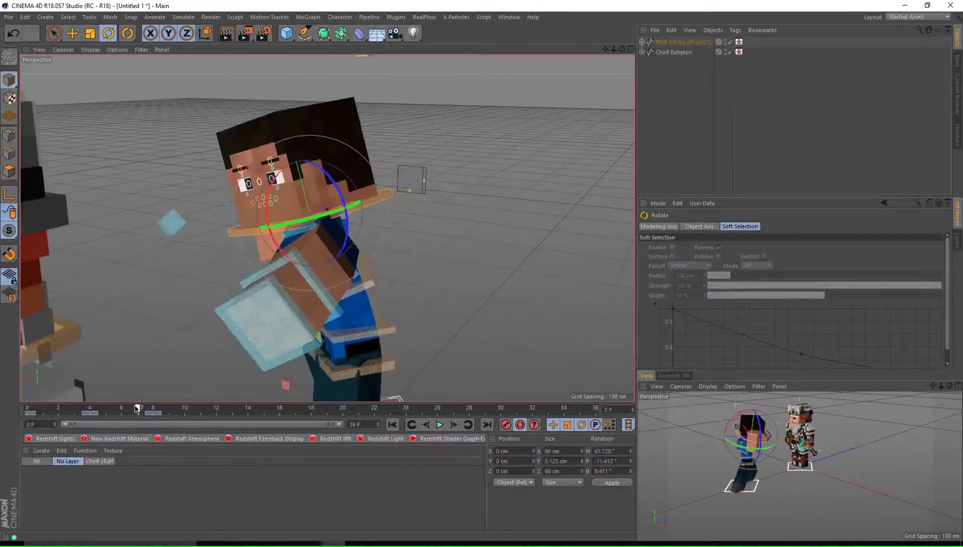
pyautogui.keyDown('alt'); pyautogui.moveTo(356, 281); pyautogui.dragTo(305, 292); pyautogui.keyUp('alt')
pyautogui.scroll(-4, 305, 292)
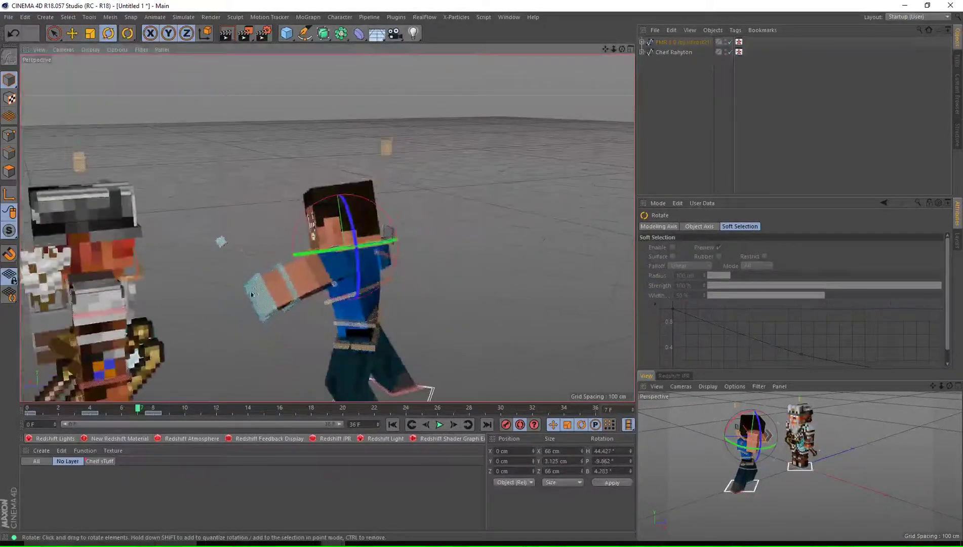
pyautogui.keyDown('alt'); pyautogui.moveTo(304, 290); pyautogui.dragTo(271, 285, button='middle'); pyautogui.keyUp('alt')
pyautogui.moveTo(133, 410); pyautogui.dragTo(157, 409)
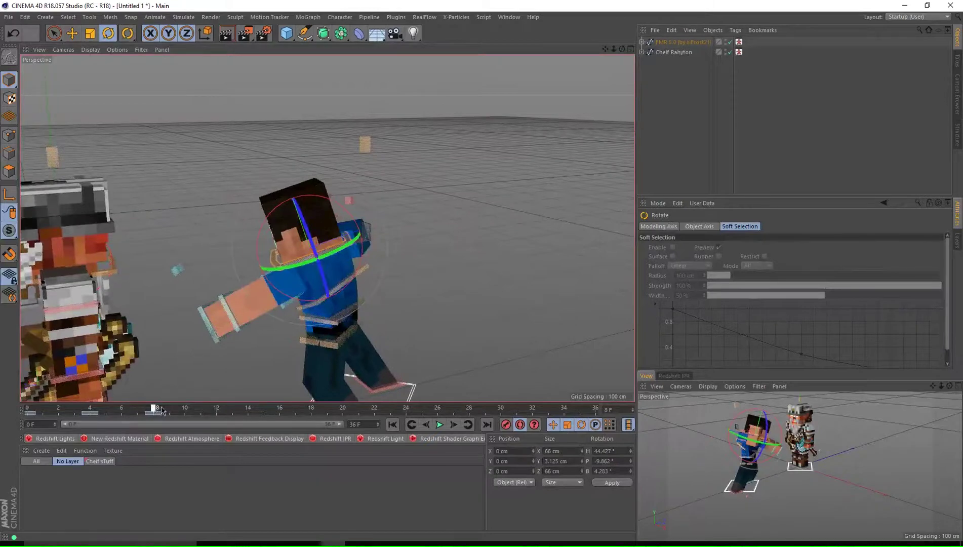
# - At frame 12, rotate controlWaist to a heading of -110° and move it to about X -10.9, Y -6.6, Z -8.2 cm
pyautogui.click(304, 359)
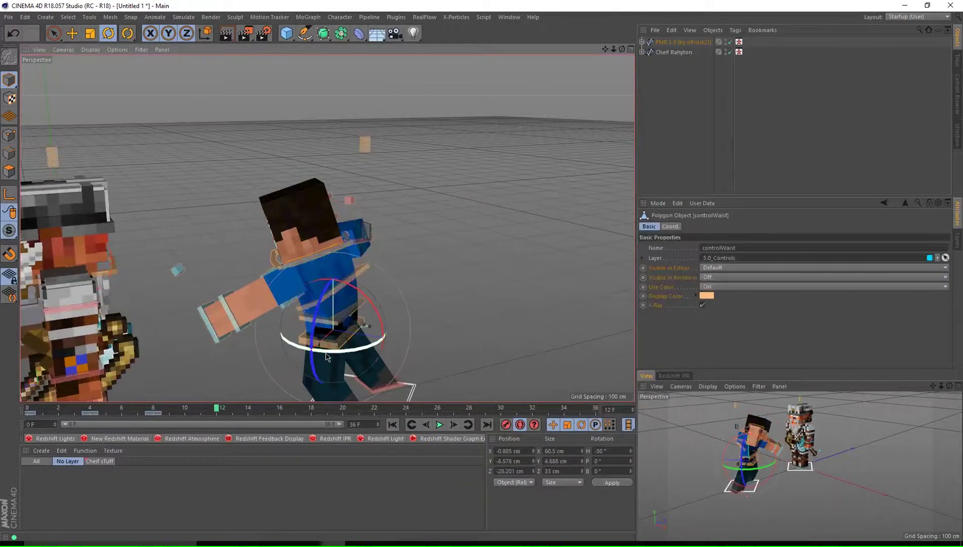
pyautogui.moveTo(310, 354); pyautogui.dragTo(215, 263)
pyautogui.click(243, 261)
pyautogui.click(186, 289)
pyautogui.press('e')
pyautogui.moveTo(256, 309); pyautogui.dragTo(51, 310)
# - At frame 12, rotate the neck control controlNeck to turn the head, and scrub between frames 0 and 12
pyautogui.press('r')
pyautogui.click(222, 208)
pyautogui.moveTo(238, 223); pyautogui.dragTo(137, 269)
pyautogui.moveTo(216, 409); pyautogui.dragTo(36, 411)
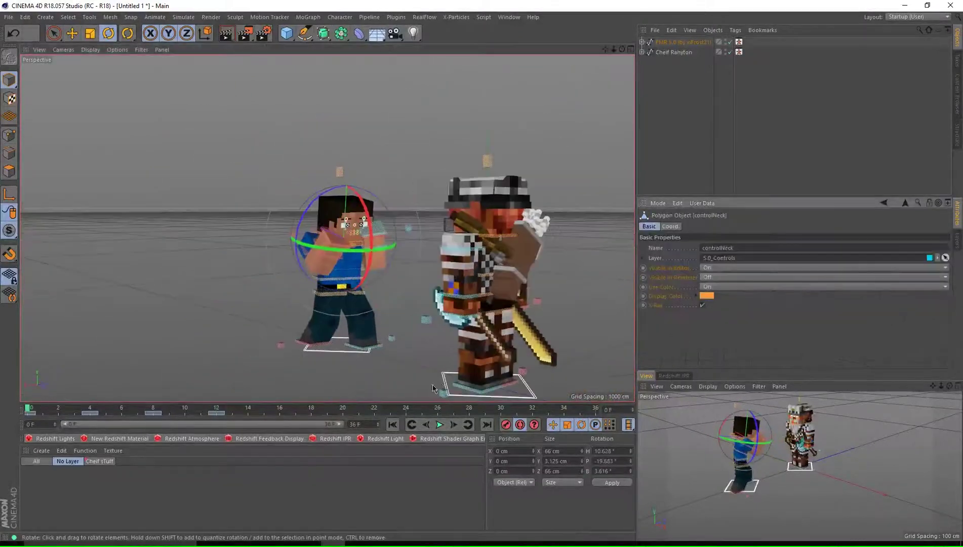
pyautogui.moveTo(43, 411); pyautogui.dragTo(216, 412)
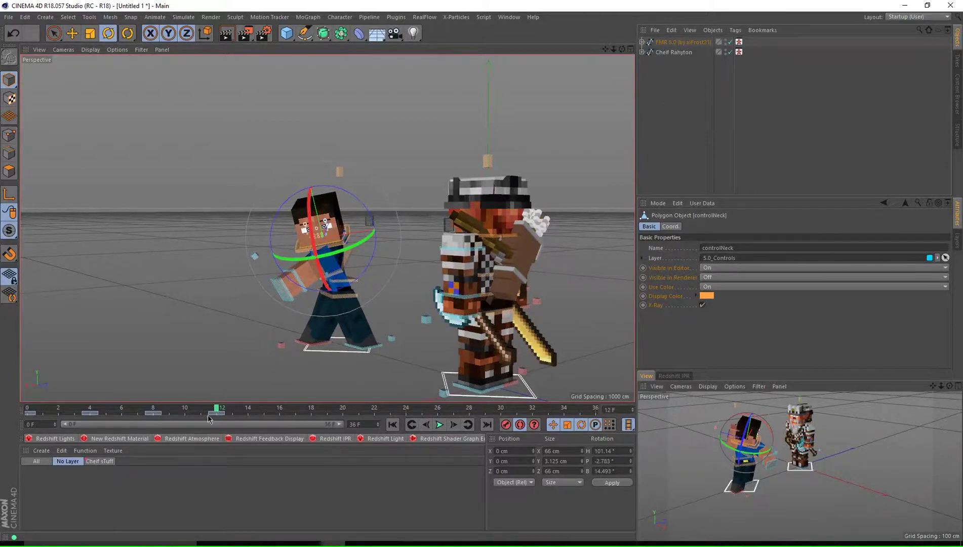
# - Select the body controls together and shift their frame 12 keys to frame 10
pyautogui.scroll(6, 357, 268)
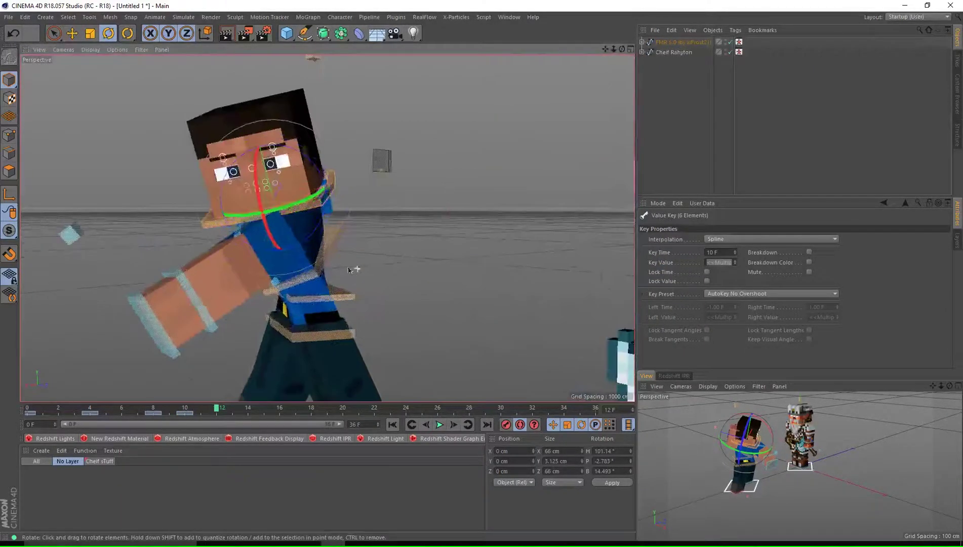
pyautogui.click(296, 349)
pyautogui.keyDown('shift'); pyautogui.click(297, 339); pyautogui.keyUp('shift')
pyautogui.click(185, 409)
pyautogui.moveTo(216, 413); pyautogui.dragTo(1, 411)
# - Play back and scrub the retimed punch to check its motion and the frame 8 pose
pyautogui.click(357, 253)
pyautogui.scroll(-5, 329, 228)
pyautogui.moveTo(240, 404); pyautogui.dragTo(143, 415)
pyautogui.click(439, 425)
pyautogui.click(440, 426)
pyautogui.moveTo(143, 415); pyautogui.dragTo(165, 415)
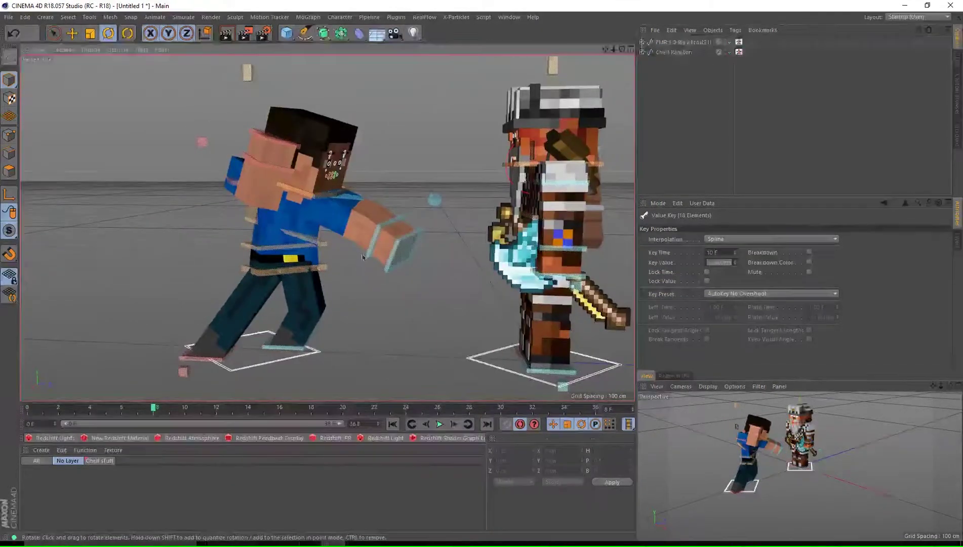
# - At frame 8, rotate the torso control controlBack to adjust the body twist
pyautogui.click(311, 242)
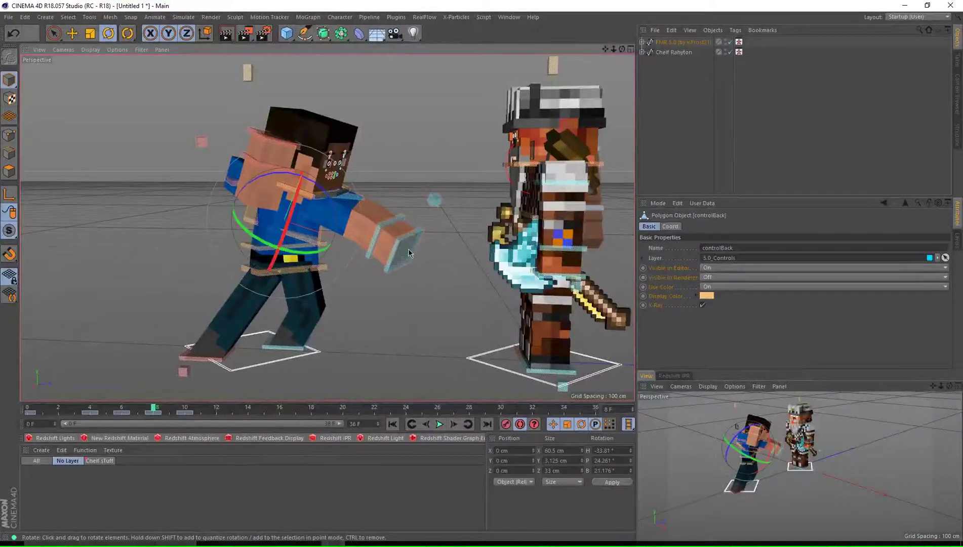
pyautogui.scroll(2, 282, 231)
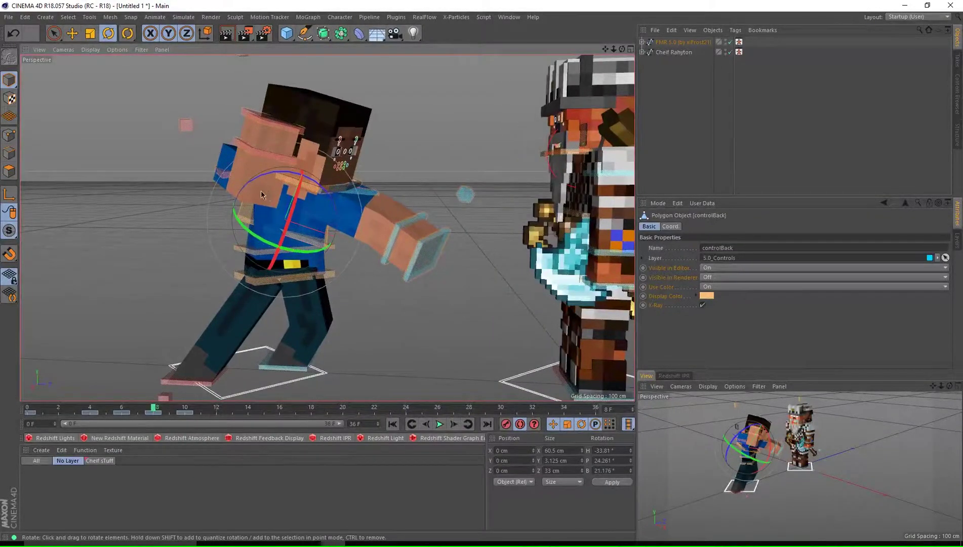
pyautogui.moveTo(250, 181); pyautogui.dragTo(284, 202)
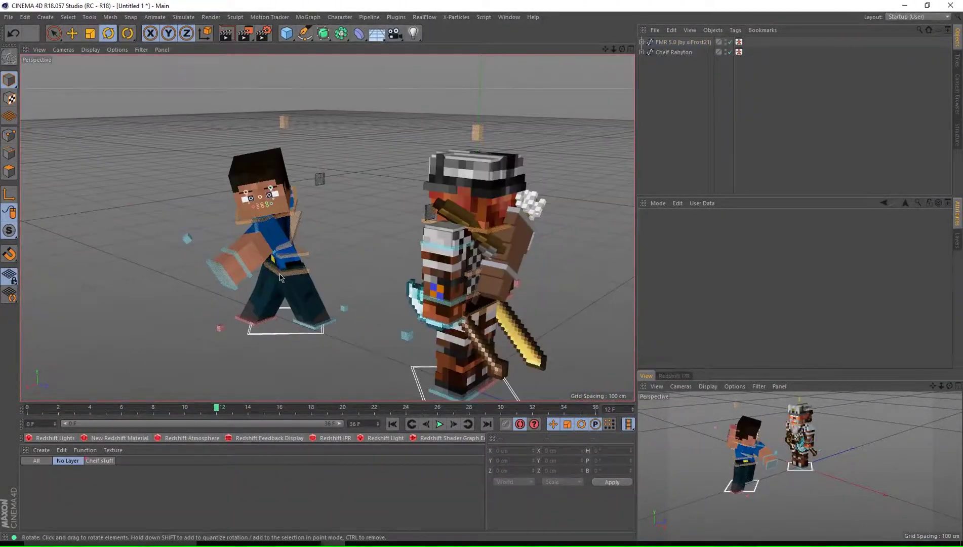
# - At frame 12, rotate the waist control controlWaist to turn the hips back from the punch
pyautogui.click(281, 277)
pyautogui.scroll(5, 251, 259)
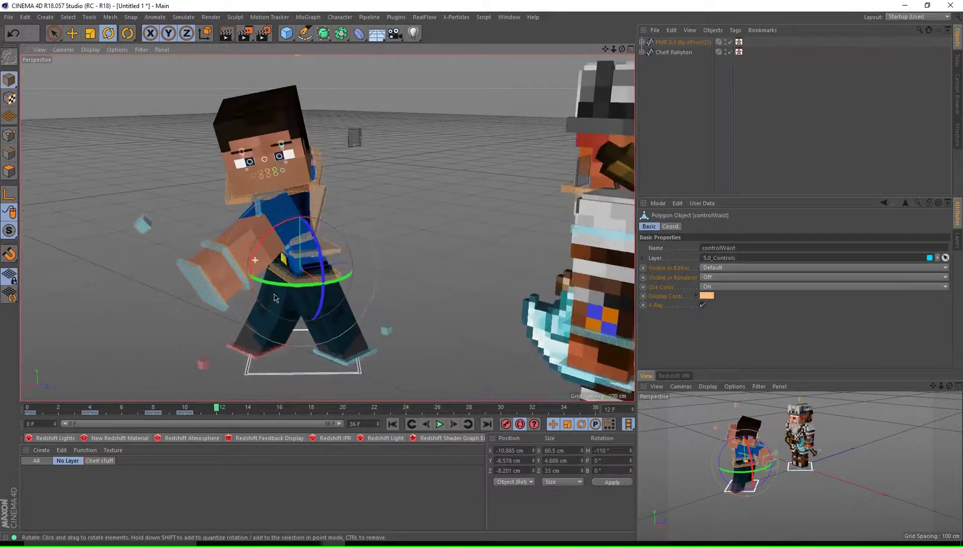
pyautogui.moveTo(270, 287); pyautogui.dragTo(335, 287)
pyautogui.moveTo(336, 287)
pyautogui.keyDown('alt'); pyautogui.mouseDown()
pyautogui.moveTo(354, 256)
pyautogui.moveTo(340, 282)
pyautogui.moveTo(327, 282)
pyautogui.mouseUp(); pyautogui.keyUp('alt')
pyautogui.press('e')
# - At frame 12, rotate the torso control controlBack about several axes to straighten the upper body
pyautogui.click(304, 236)
pyautogui.press('r')
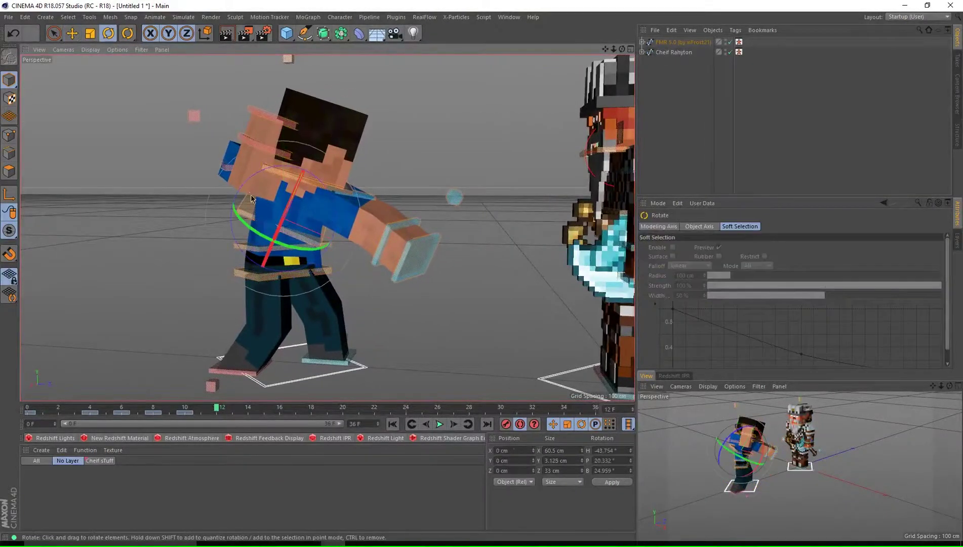
pyautogui.moveTo(276, 248); pyautogui.dragTo(324, 235)
pyautogui.moveTo(310, 173); pyautogui.dragTo(321, 199)
pyautogui.moveTo(290, 241); pyautogui.dragTo(324, 238)
pyautogui.keyDown('alt'); pyautogui.moveTo(303, 231); pyautogui.dragTo(215, 221); pyautogui.keyUp('alt')
pyautogui.moveTo(283, 238); pyautogui.dragTo(405, 240)
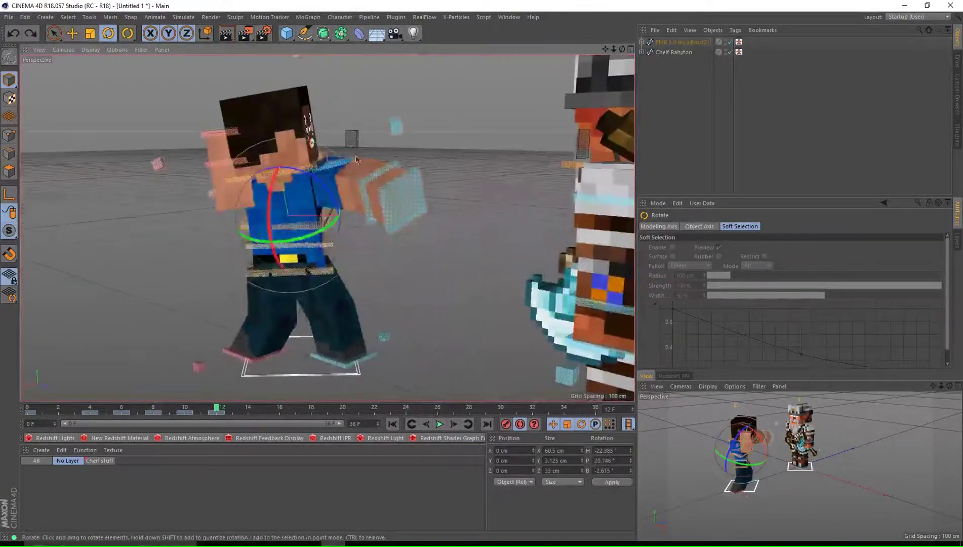
# - At frame 12, rotate the neck control controlNeck to turn the head toward the opponent
pyautogui.click(302, 165)
pyautogui.moveTo(246, 168); pyautogui.dragTo(253, 170)
pyautogui.keyDown('alt'); pyautogui.moveTo(283, 203); pyautogui.dragTo(299, 223); pyautogui.keyUp('alt')
pyautogui.moveTo(298, 146); pyautogui.dragTo(304, 161)
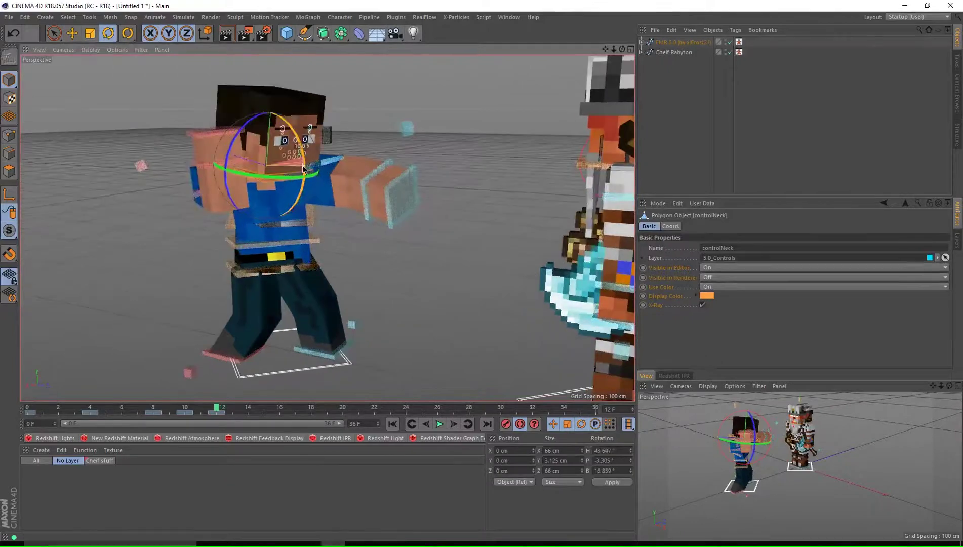
# - At frame 12, rotate the right arm control controlArmR about several axes to shape a guard pose, undoing one unwanted change
pyautogui.keyDown('alt'); pyautogui.moveTo(253, 203); pyautogui.dragTo(324, 218); pyautogui.keyUp('alt')
pyautogui.click(195, 188)
pyautogui.moveTo(141, 175); pyautogui.dragTo(165, 149)
pyautogui.keyDown('alt'); pyautogui.moveTo(212, 218); pyautogui.dragTo(162, 178); pyautogui.keyUp('alt')
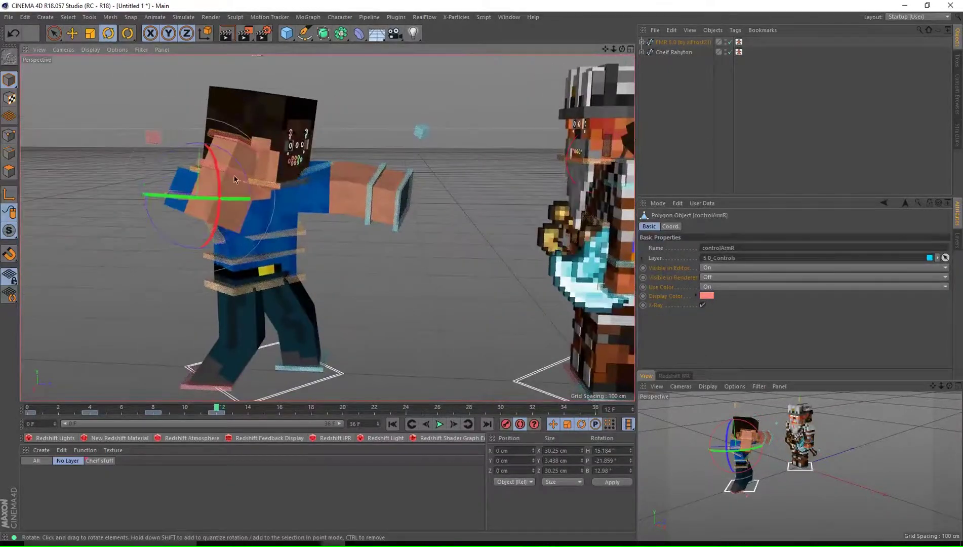
pyautogui.keyDown('alt'); pyautogui.moveTo(234, 179); pyautogui.dragTo(299, 210); pyautogui.keyUp('alt')
pyautogui.moveTo(165, 222); pyautogui.dragTo(160, 205)
pyautogui.keyDown('alt'); pyautogui.moveTo(243, 218); pyautogui.dragTo(101, 193); pyautogui.keyUp('alt')
pyautogui.press('e')
pyautogui.hotkey('ctrl', 'z')
pyautogui.scroll(3, 294, 199)
pyautogui.press('r')
pyautogui.moveTo(314, 215); pyautogui.dragTo(367, 205)
pyautogui.keyDown('alt'); pyautogui.moveTo(325, 200); pyautogui.dragTo(450, 197); pyautogui.keyUp('alt')
pyautogui.moveTo(260, 167); pyautogui.dragTo(232, 197)
pyautogui.keyDown('alt'); pyautogui.moveTo(253, 203); pyautogui.dragTo(355, 202); pyautogui.keyUp('alt')
# - At frame 12, raise the left arm goal control goalArmL_L to about X 26.2, Y 84.3, Z 27.6 cm to bend the forearm upward
pyautogui.press('e')
pyautogui.click(334, 367)
pyautogui.moveTo(217, 407)
pyautogui.mouseDown()
pyautogui.moveTo(154, 407)
pyautogui.moveTo(216, 407)
pyautogui.mouseUp()
pyautogui.keyDown('alt'); pyautogui.moveTo(262, 306); pyautogui.dragTo(137, 283); pyautogui.keyUp('alt')
pyautogui.moveTo(351, 263); pyautogui.dragTo(350, 31)
pyautogui.keyDown('alt'); pyautogui.moveTo(349, 152); pyautogui.dragTo(203, 177); pyautogui.keyUp('alt')
pyautogui.moveTo(369, 73); pyautogui.dragTo(372, 94)
pyautogui.keyDown('alt'); pyautogui.moveTo(348, 202); pyautogui.dragTo(516, 203); pyautogui.keyUp('alt')
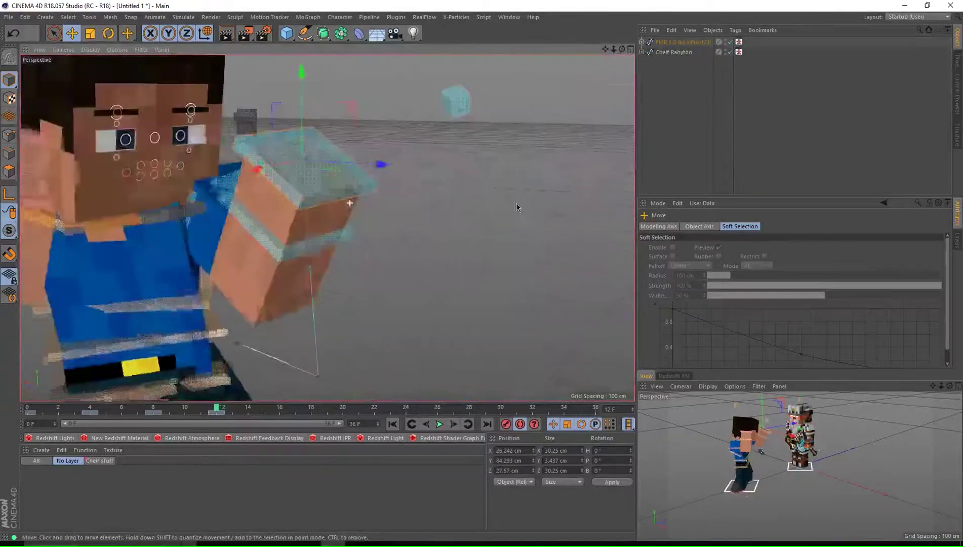
pyautogui.scroll(-3, 353, 160)
pyautogui.keyDown('alt'); pyautogui.moveTo(353, 160); pyautogui.dragTo(304, 167); pyautogui.keyUp('alt')
pyautogui.moveTo(216, 407)
pyautogui.mouseDown()
pyautogui.moveTo(185, 407)
pyautogui.moveTo(217, 407)
pyautogui.mouseUp()
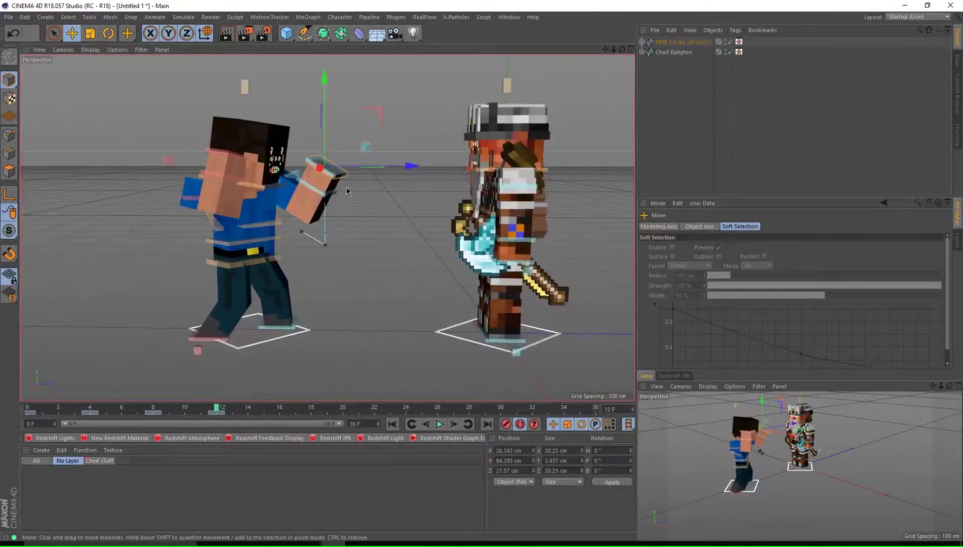
# - At frame 12, reposition the left arm goal control goalArmL_L in front of the face, undoing the last move
pyautogui.keyDown('alt'); pyautogui.moveTo(355, 213); pyautogui.dragTo(152, 222); pyautogui.keyUp('alt')
pyautogui.click(263, 233)
pyautogui.press('r')
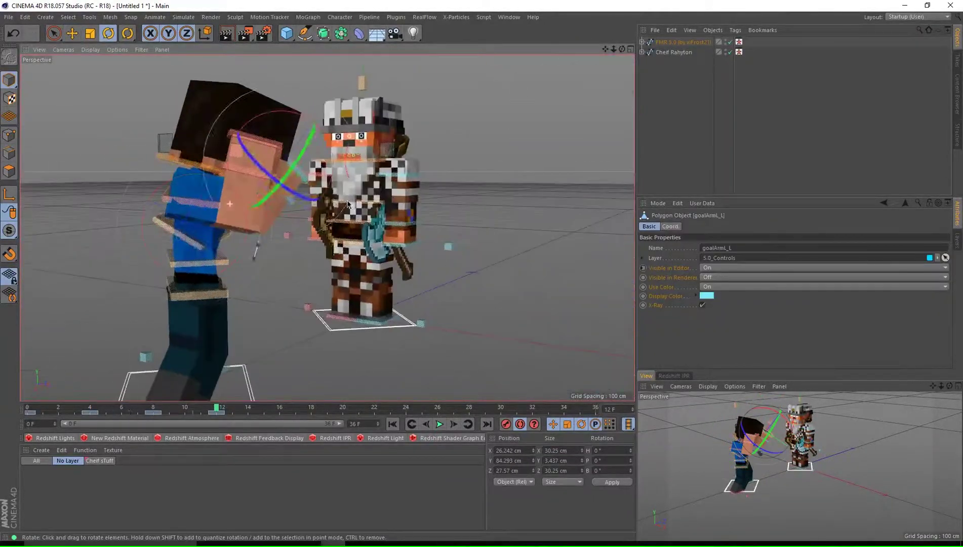
pyautogui.scroll(3, 89, 222)
pyautogui.click(367, 156)
pyautogui.press('e')
pyautogui.moveTo(374, 226); pyautogui.dragTo(366, 212)
pyautogui.keyDown('alt'); pyautogui.moveTo(324, 218); pyautogui.dragTo(374, 218); pyautogui.keyUp('alt')
pyautogui.scroll(-3, 355, 218)
pyautogui.moveTo(387, 158); pyautogui.dragTo(395, 157)
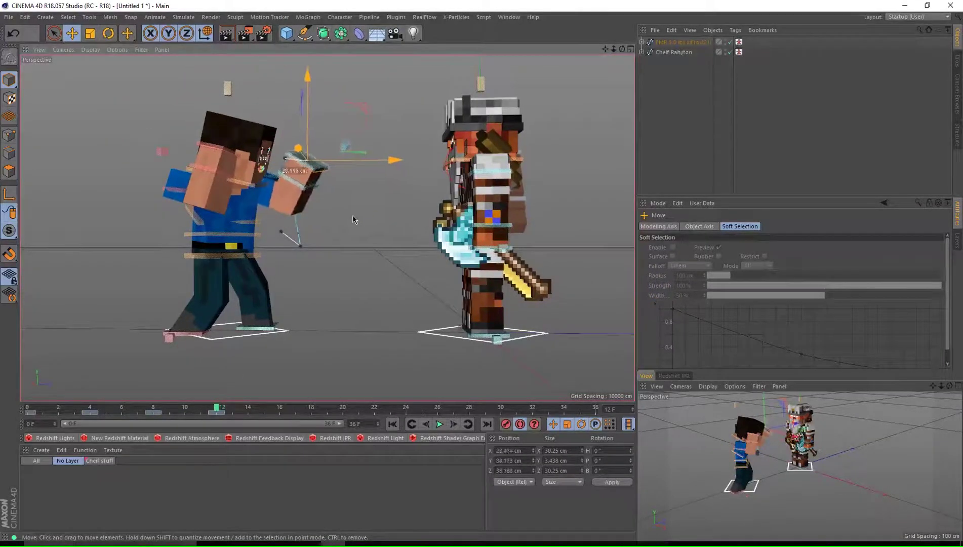
pyautogui.hotkey('ctrl', 'z')
# - At frame 12, adjust the rotation of the head above the torso for the guard pose
pyautogui.click(228, 210)
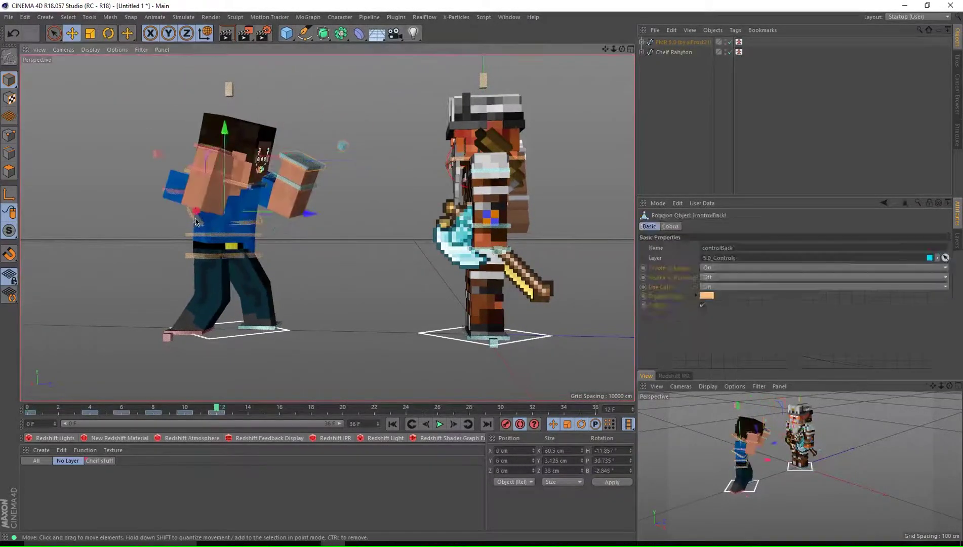
pyautogui.press('r')
pyautogui.scroll(4, 230, 213)
pyautogui.scroll(2, 230, 212)
pyautogui.keyDown('alt'); pyautogui.moveTo(230, 212); pyautogui.dragTo(281, 238); pyautogui.keyUp('alt')
pyautogui.keyDown('alt'); pyautogui.moveTo(299, 243); pyautogui.dragTo(342, 245); pyautogui.keyUp('alt')
pyautogui.click(275, 159)
pyautogui.scroll(-4, 283, 162)
pyautogui.click(354, 167)
pyautogui.moveTo(275, 156); pyautogui.dragTo(344, 203)
# - At frame 12, rotate the arm controls controlArmR and controlArmL to tighten the guard, and scrub through the motion to check it
pyautogui.click(188, 195)
pyautogui.moveTo(185, 215); pyautogui.dragTo(162, 210)
pyautogui.keyDown('alt'); pyautogui.moveTo(284, 202); pyautogui.dragTo(227, 177); pyautogui.keyUp('alt')
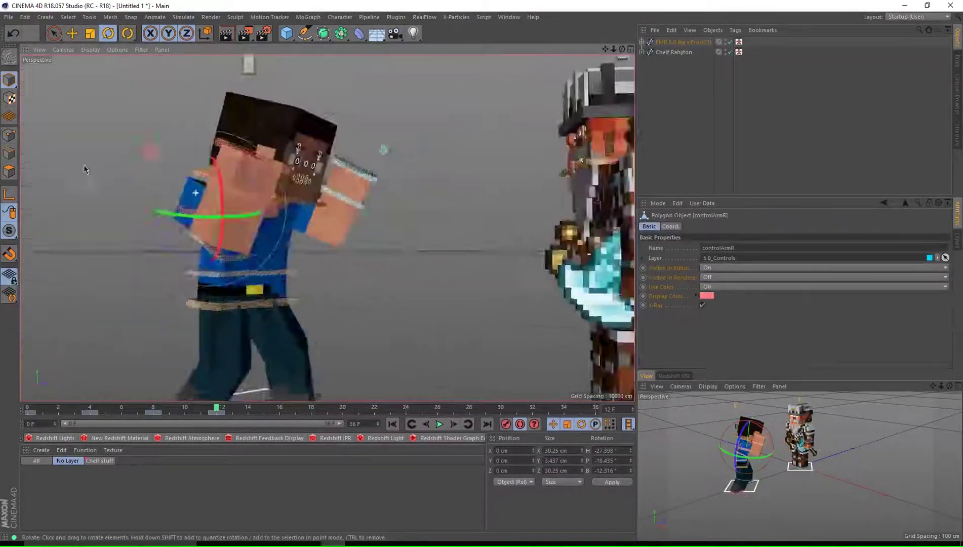
pyautogui.keyDown('alt'); pyautogui.moveTo(390, 177); pyautogui.dragTo(349, 181); pyautogui.keyUp('alt')
pyautogui.click(349, 180)
pyautogui.moveTo(355, 219); pyautogui.dragTo(308, 212)
pyautogui.keyDown('alt'); pyautogui.moveTo(284, 218); pyautogui.dragTo(283, 192); pyautogui.keyUp('alt')
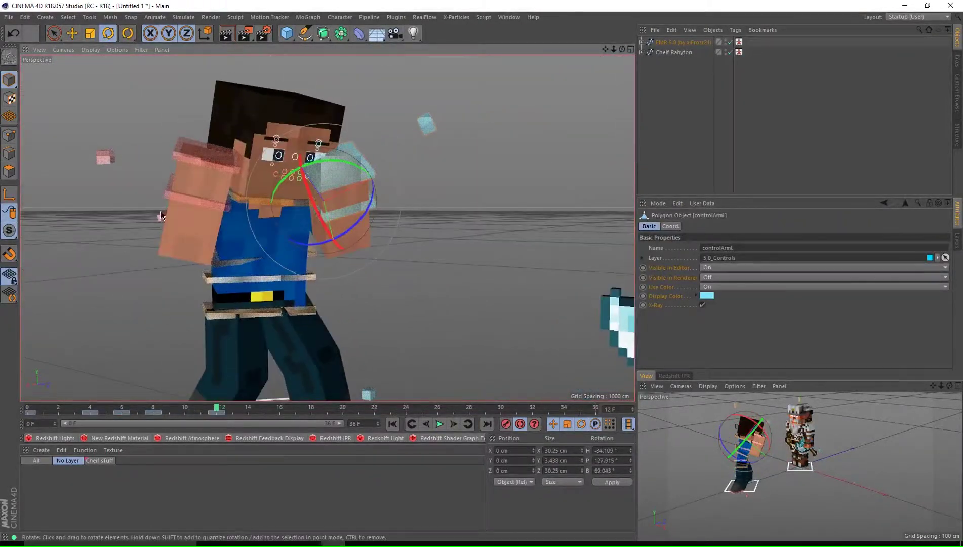
pyautogui.click(164, 216)
pyautogui.click(427, 217)
pyautogui.scroll(-5, 428, 218)
pyautogui.moveTo(90, 411); pyautogui.dragTo(263, 411)
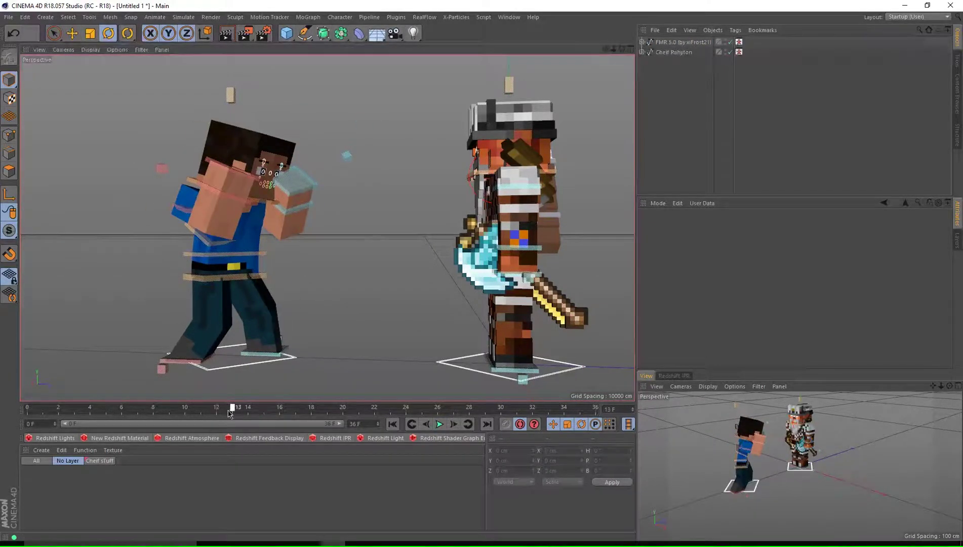
# - Set the renderer to Hardware OpenGL with a manual frame range from 0 to 12, reviewing the save and OpenGL options
pyautogui.click(263, 41)
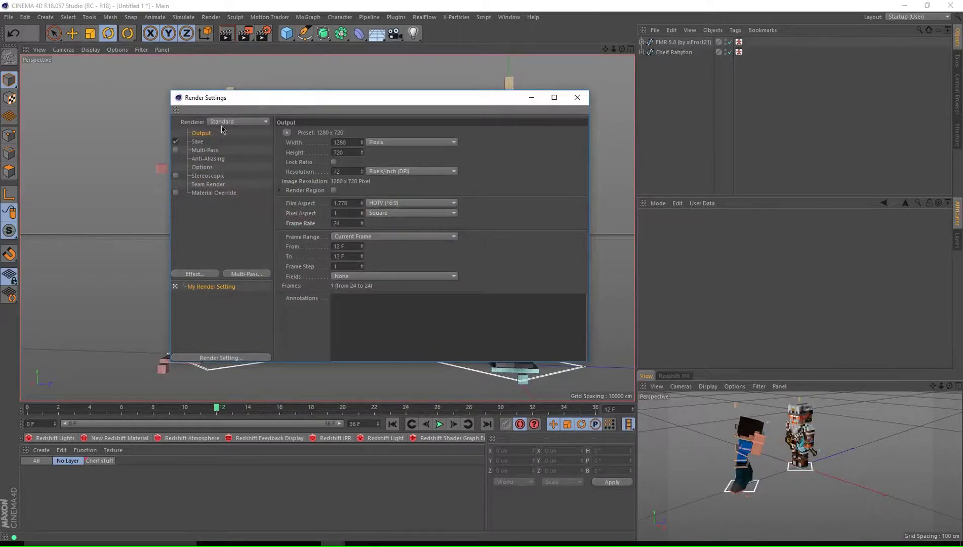
pyautogui.click(197, 142)
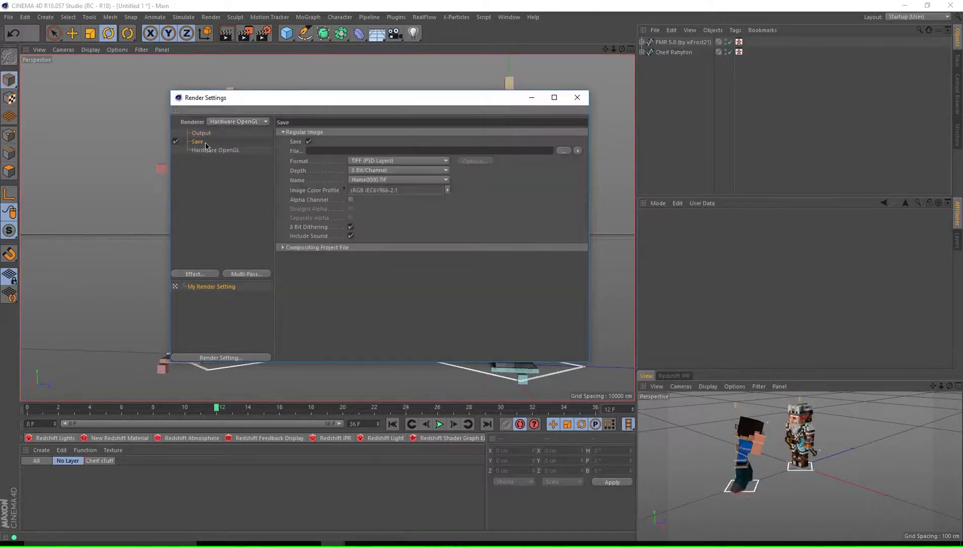
pyautogui.click(226, 150)
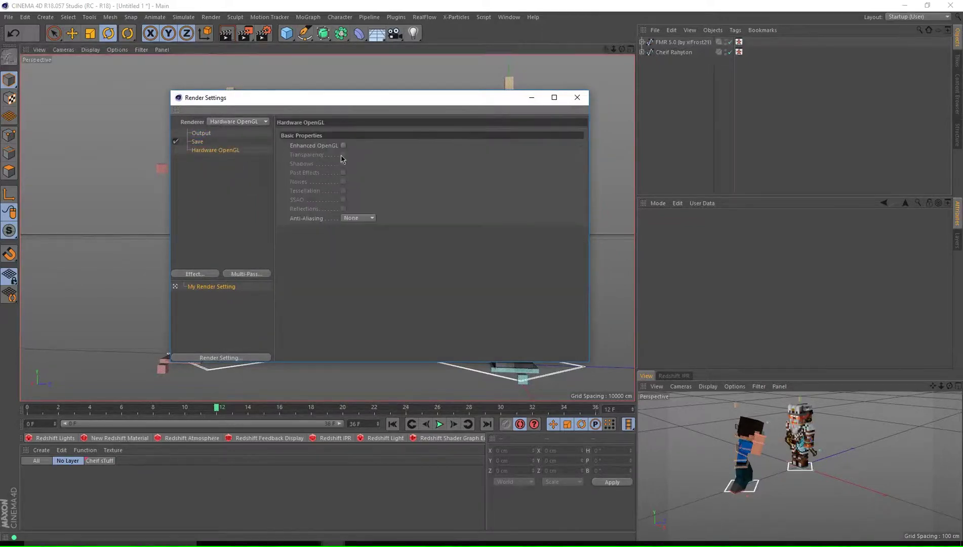
pyautogui.click(202, 134)
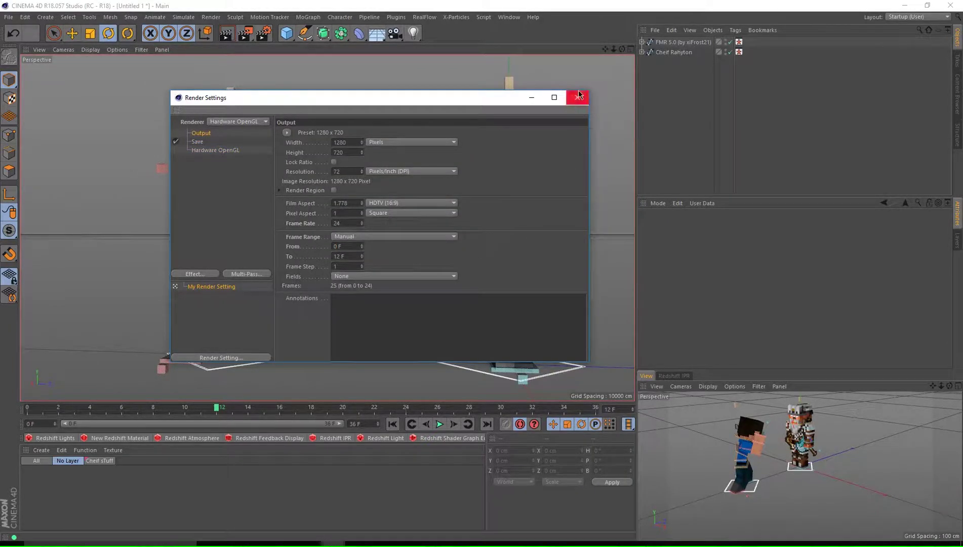
pyautogui.click(578, 94)
# - Render the animation to an enlarged Picture Viewer without saving and play it back
pyautogui.click(245, 35)
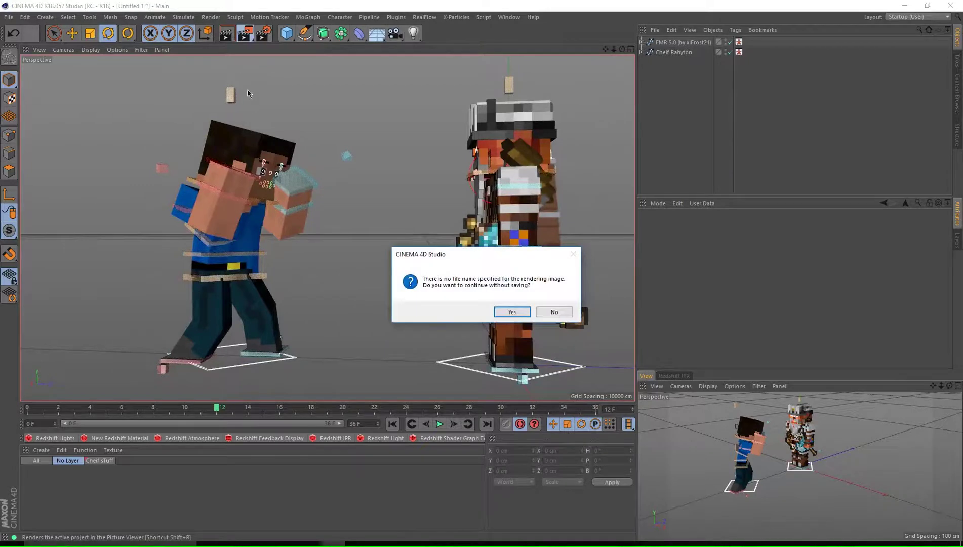
pyautogui.press('Return')
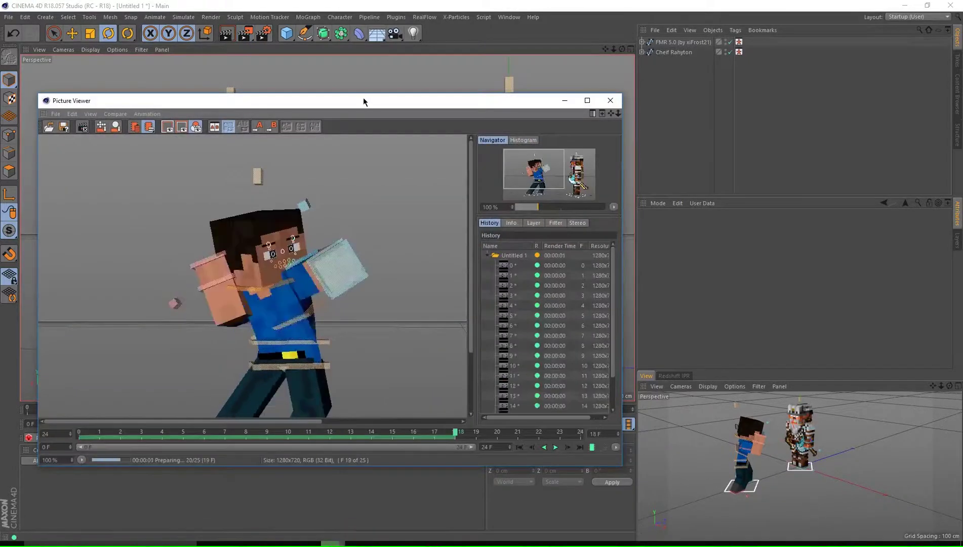
pyautogui.doubleClick(363, 97)
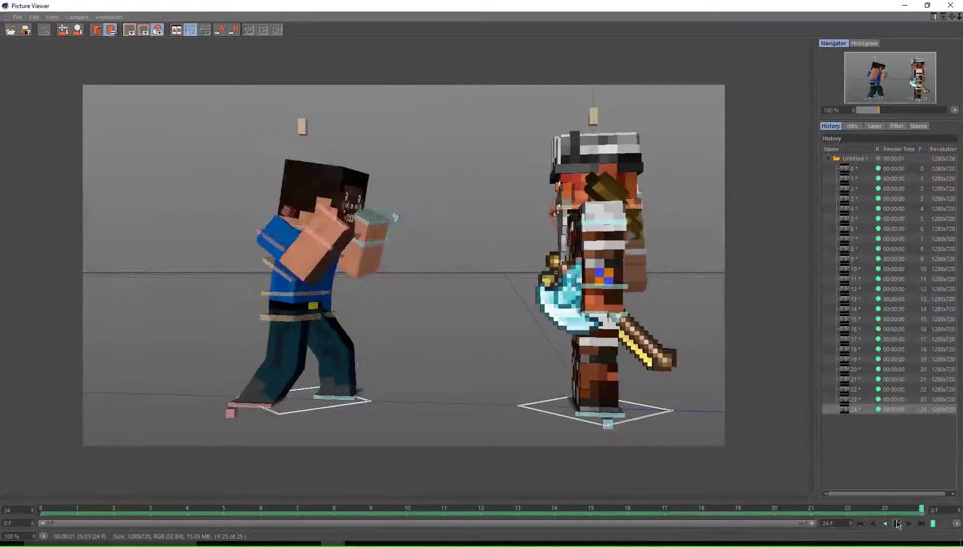
pyautogui.click(897, 524)
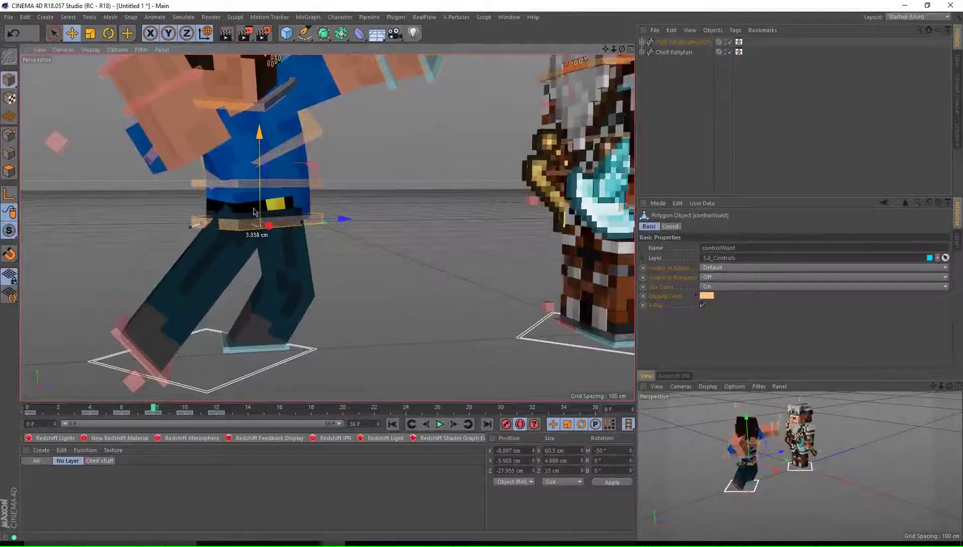
# - At frame 8, try to slide the left foot goal goalLegL about 33 cm toward the opponent
pyautogui.moveTo(265, 349); pyautogui.dragTo(351, 342)
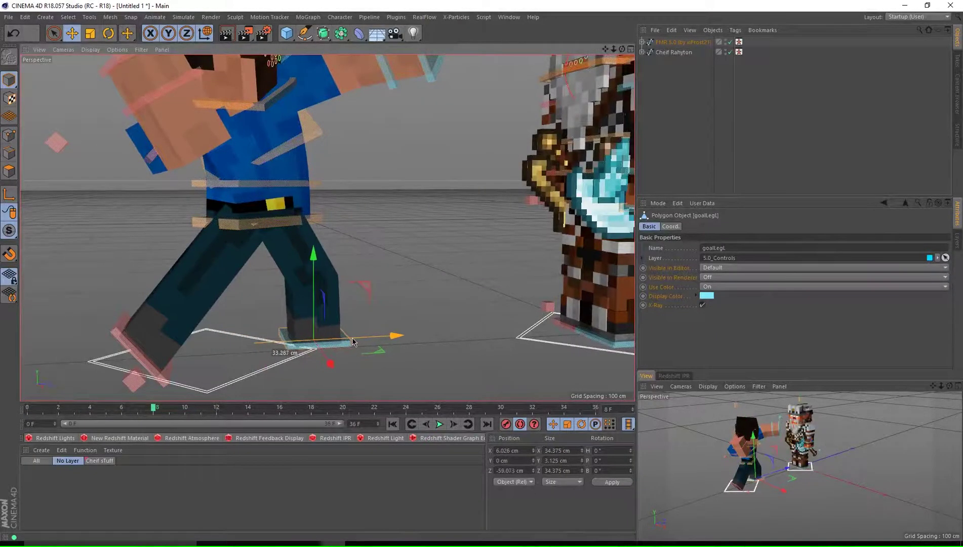
pyautogui.keyDown('alt'); pyautogui.moveTo(305, 309); pyautogui.dragTo(262, 225); pyautogui.keyUp('alt')
pyautogui.scroll(3, 313, 293)
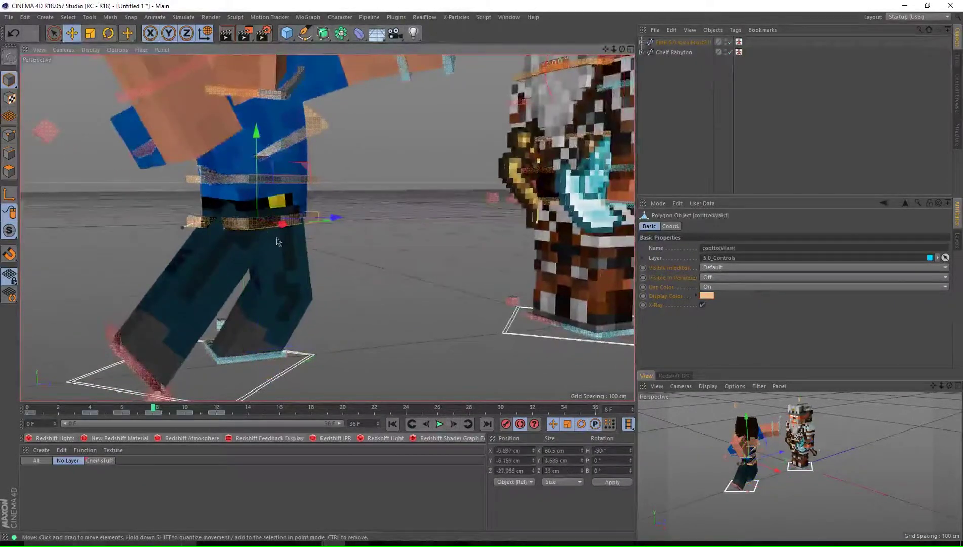
# - At frame 8, adjust the position of the waist control controlWaist along its forward axis
pyautogui.moveTo(329, 218); pyautogui.dragTo(266, 220)
pyautogui.keyDown('alt'); pyautogui.moveTo(232, 279); pyautogui.dragTo(210, 279); pyautogui.keyUp('alt')
pyautogui.moveTo(190, 212)
pyautogui.mouseDown()
pyautogui.moveTo(191, 198)
pyautogui.moveTo(191, 211)
pyautogui.mouseUp()
pyautogui.moveTo(271, 216); pyautogui.dragTo(356, 216)
pyautogui.scroll(-4, 329, 253)
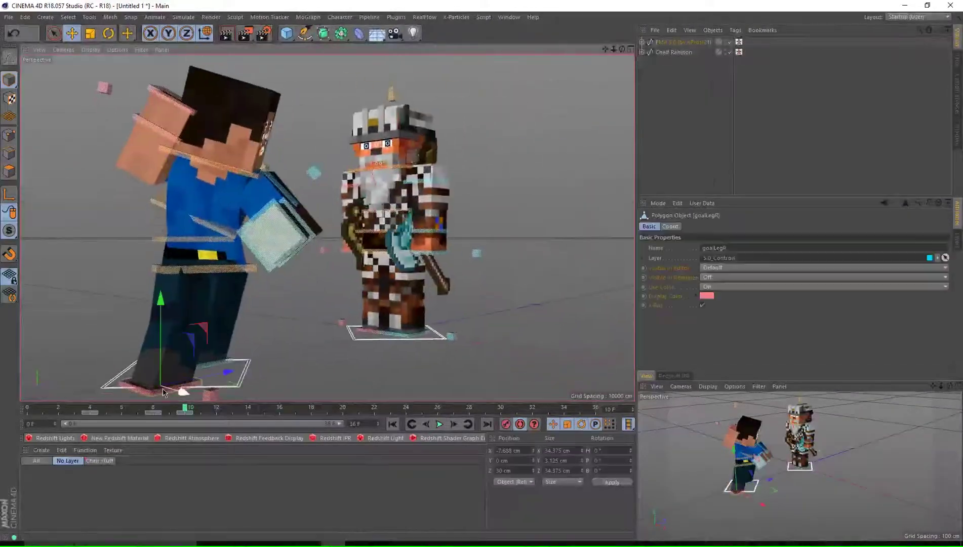
# - Rotate the left foot goal goalLegL to a heading of -20°
pyautogui.press('r')
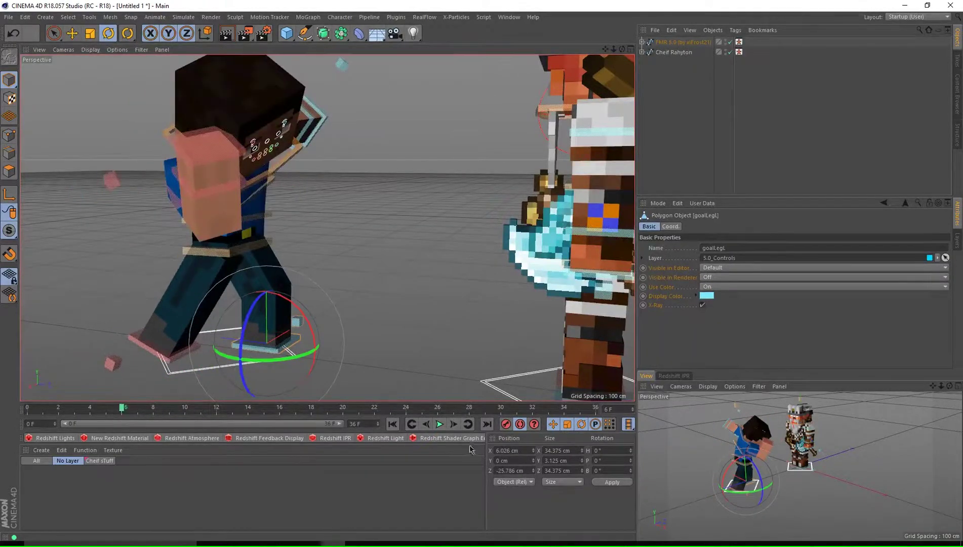
pyautogui.moveTo(286, 362); pyautogui.dragTo(235, 365)
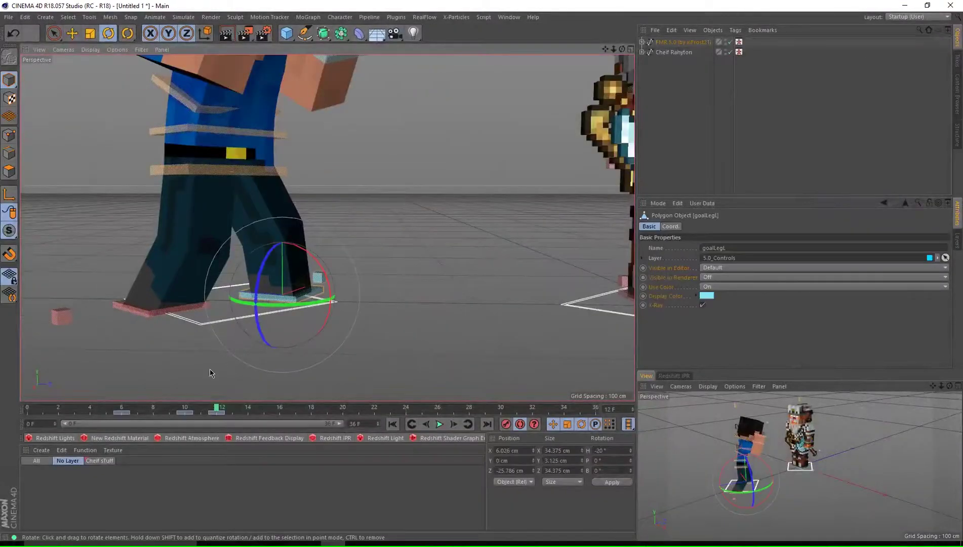
# - At frame 8, move the left foot goal goalLegL toward the opponent to Z -55.786 cm
pyautogui.click(75, 38)
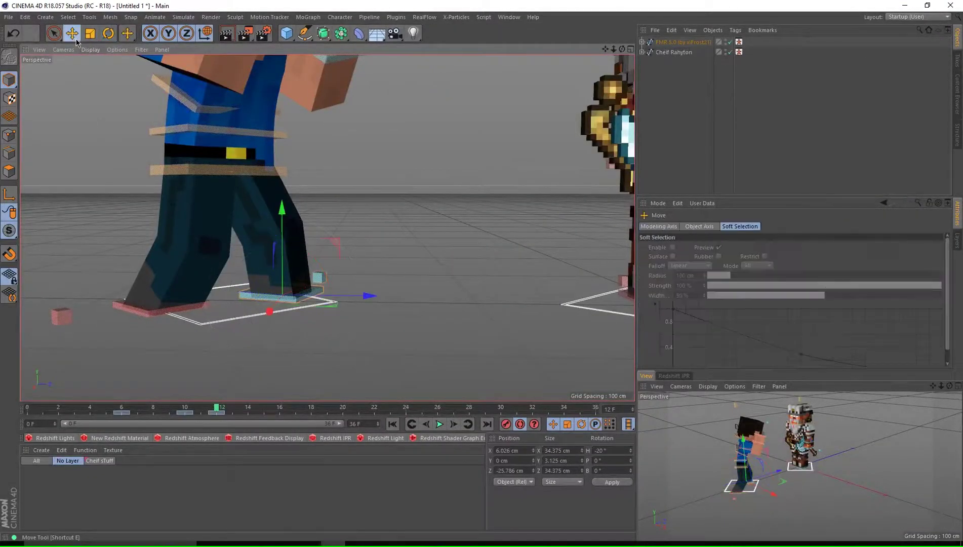
pyautogui.scroll(4, 276, 264)
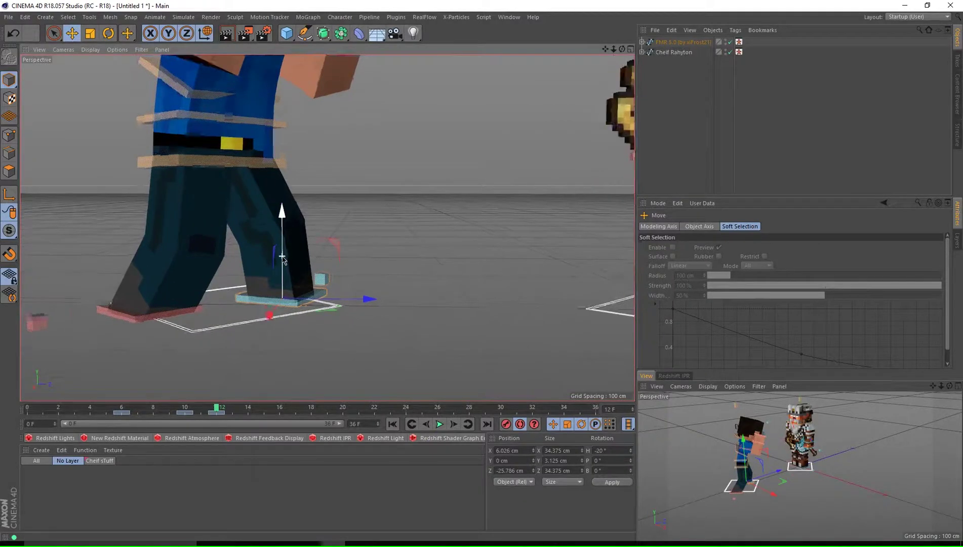
pyautogui.moveTo(124, 412); pyautogui.dragTo(148, 413)
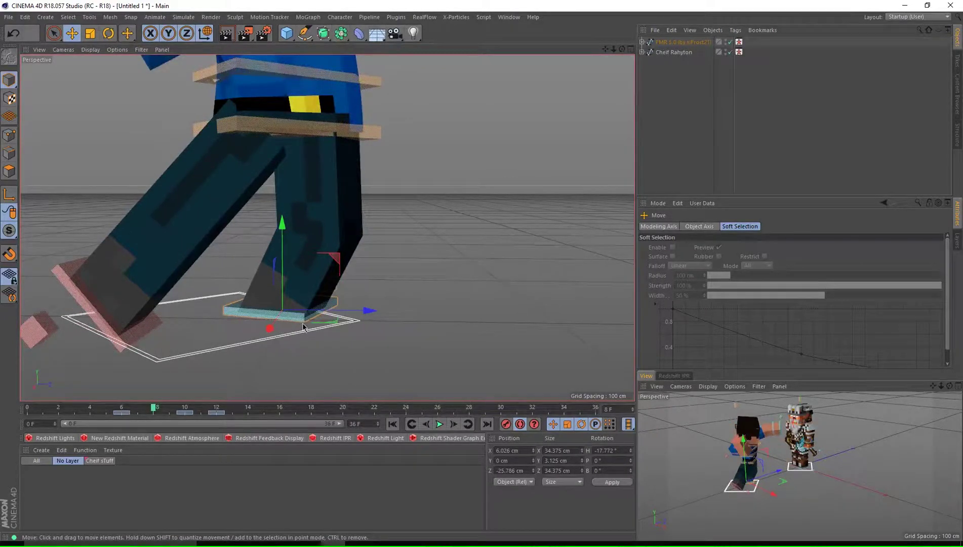
pyautogui.scroll(-2, 326, 287)
pyautogui.scroll(2, 314, 221)
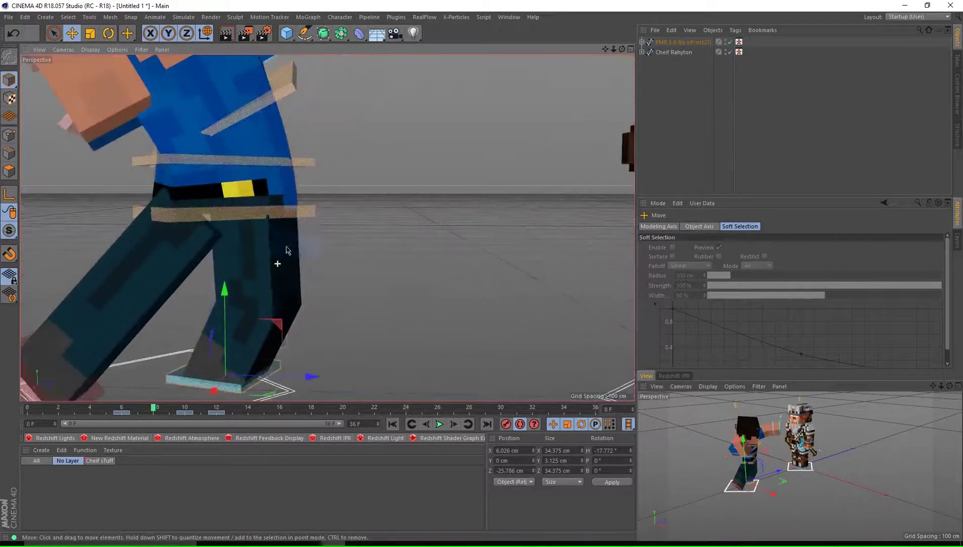
pyautogui.scroll(-1, 339, 252)
pyautogui.scroll(2, 337, 257)
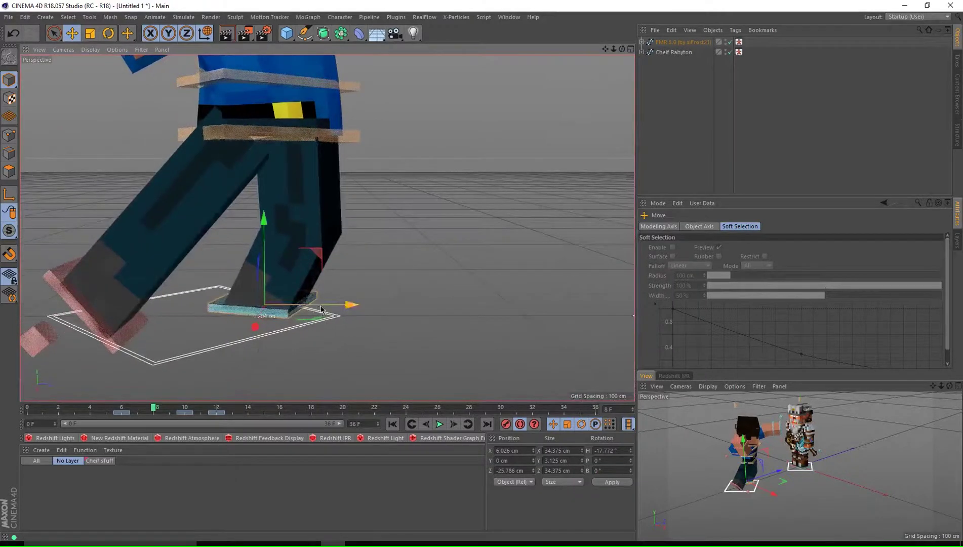
pyautogui.moveTo(295, 304); pyautogui.dragTo(375, 310)
pyautogui.scroll(-3, 333, 284)
pyautogui.keyDown('alt'); pyautogui.moveTo(333, 283); pyautogui.dragTo(316, 293); pyautogui.keyUp('alt')
pyautogui.scroll(2, 316, 294)
# - Record a keyframe for the left foot goal goalLegL at frame 4 and raise it to Y 10 cm at frame 6
pyautogui.press('f')
pyautogui.press('f')
pyautogui.press('f')
pyautogui.press('f')
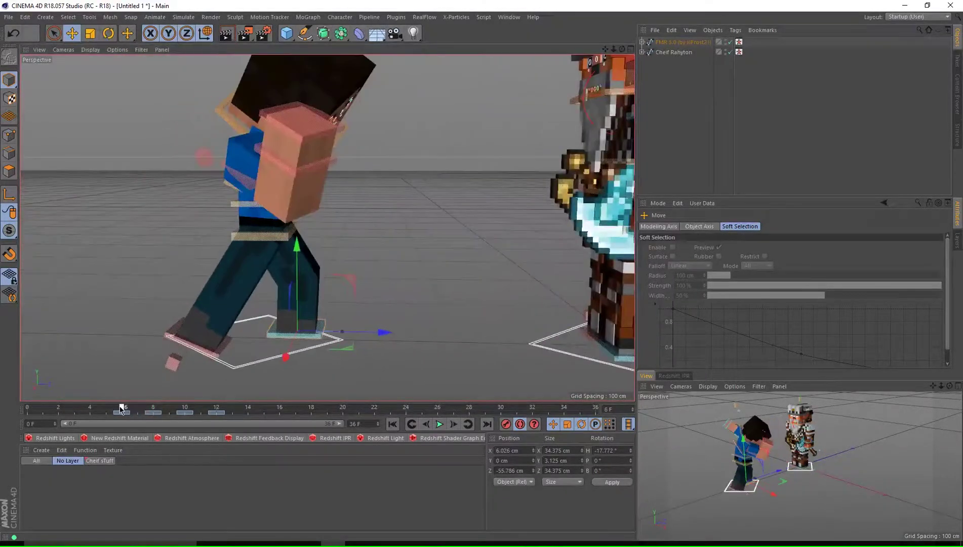
pyautogui.press('F9')
pyautogui.press('g')
pyautogui.press('g')
pyautogui.press('g')
pyautogui.press('g')
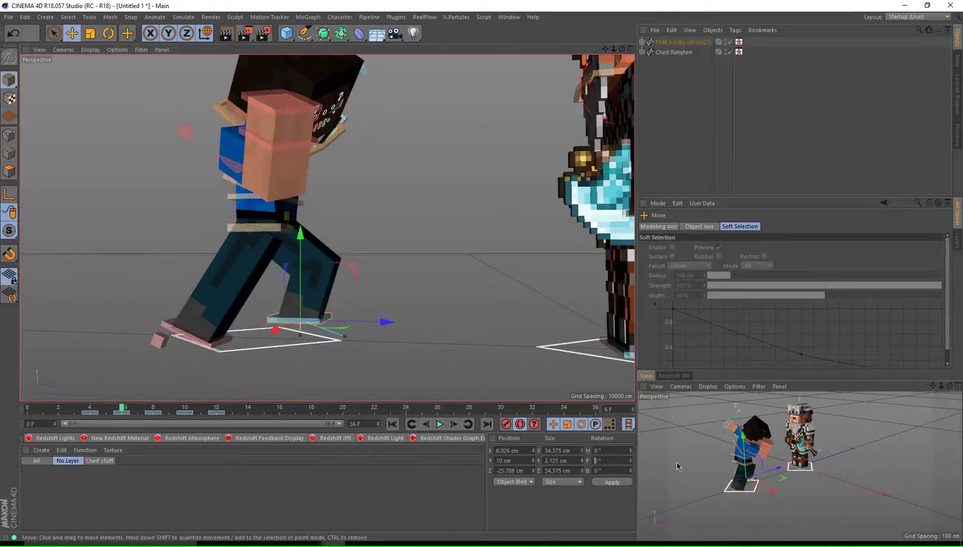
pyautogui.click(402, 327)
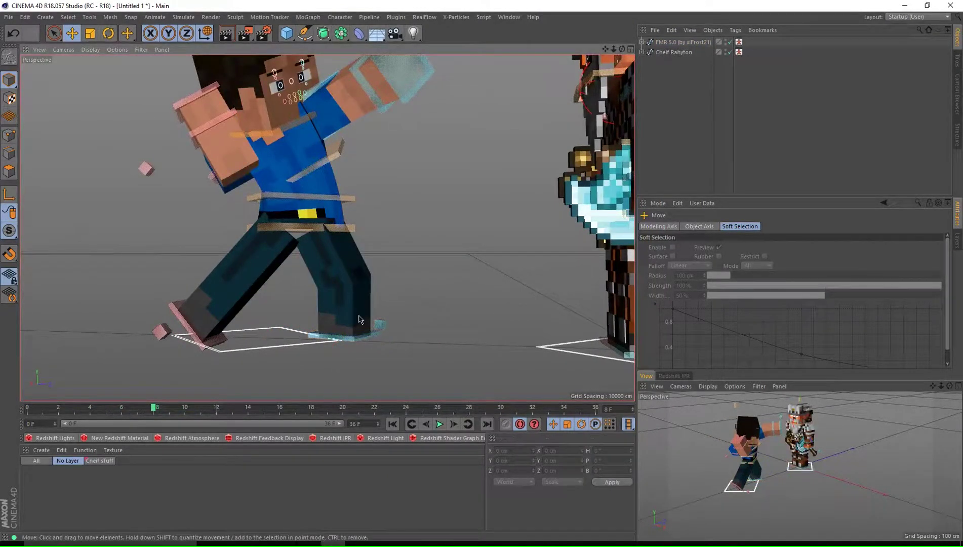
# - Render the revised animation to the Picture Viewer without saving, play it back to check the footwork, and close the viewer
pyautogui.scroll(-4, 317, 325)
pyautogui.keyDown('alt'); pyautogui.moveTo(315, 326); pyautogui.dragTo(282, 303); pyautogui.keyUp('alt')
pyautogui.click(245, 33)
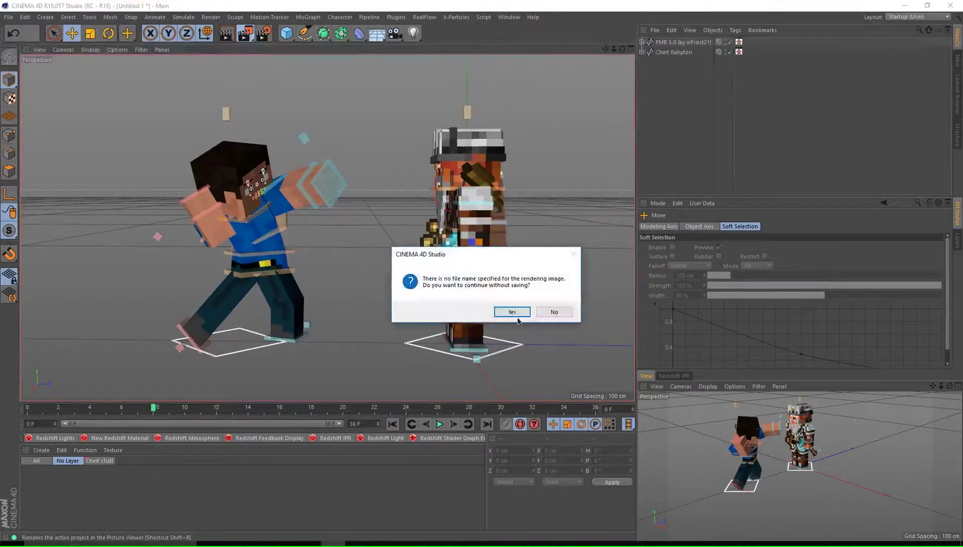
pyautogui.press('Return')
pyautogui.click(897, 523)
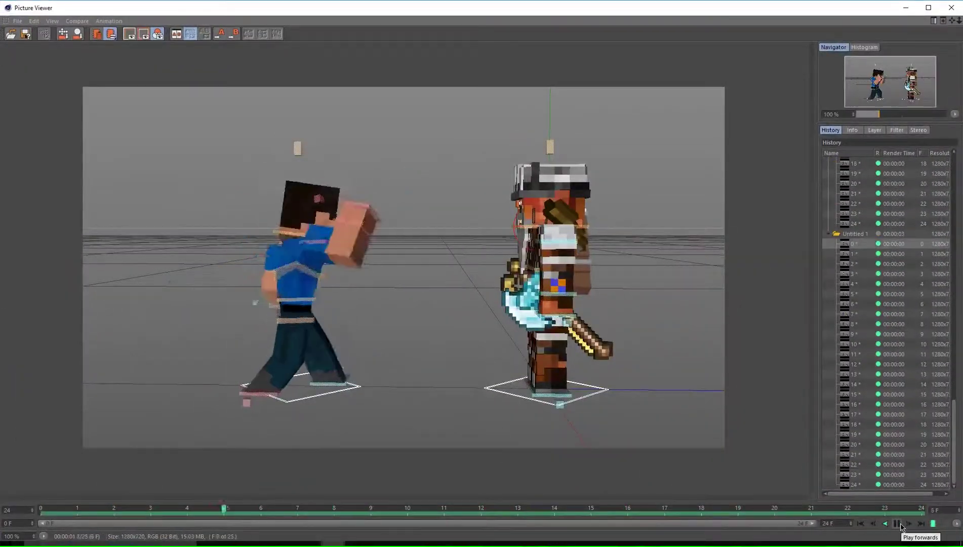
pyautogui.click(897, 523)
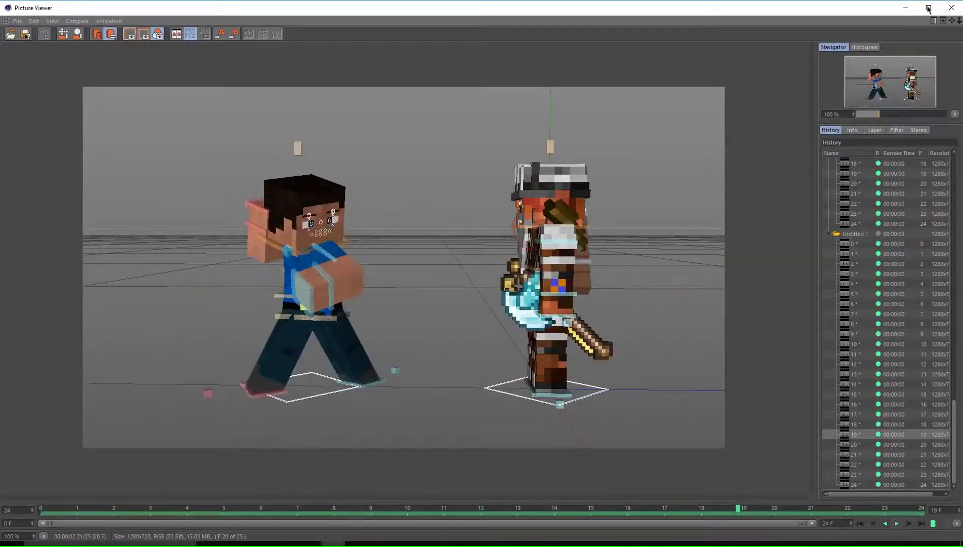
pyautogui.click(950, 8)
# - Delete the right foot goal goalLegR's keyframe at frame 8 and scrub to frame 12 to check the motion
pyautogui.click(184, 340)
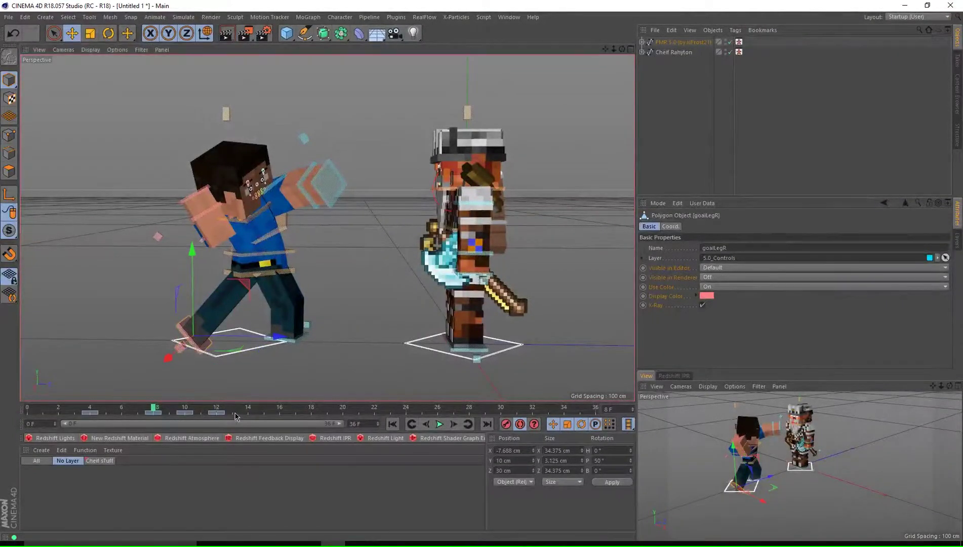
pyautogui.moveTo(80, 420); pyautogui.dragTo(139, 414)
pyautogui.click(147, 415)
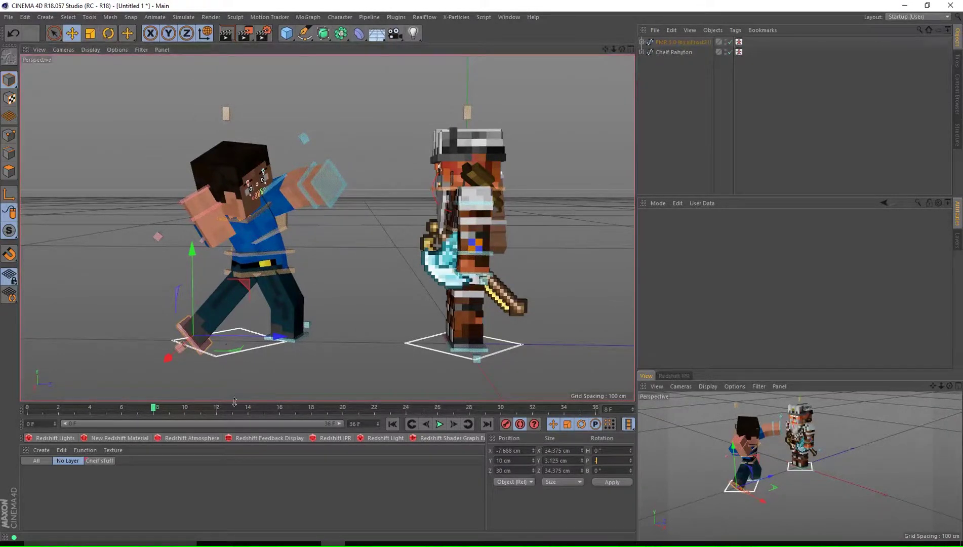
pyautogui.moveTo(207, 414); pyautogui.dragTo(246, 415)
pyautogui.press('r')
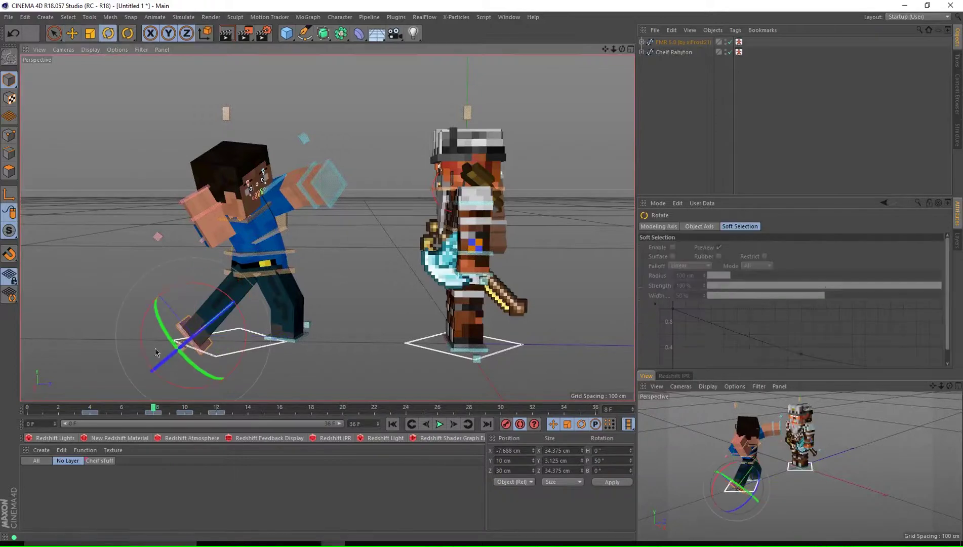
pyautogui.click(152, 413)
pyautogui.press('Delete')
pyautogui.moveTo(152, 408); pyautogui.dragTo(217, 420)
# - Render the updated animation to the Picture Viewer again without saving
pyautogui.click(246, 33)
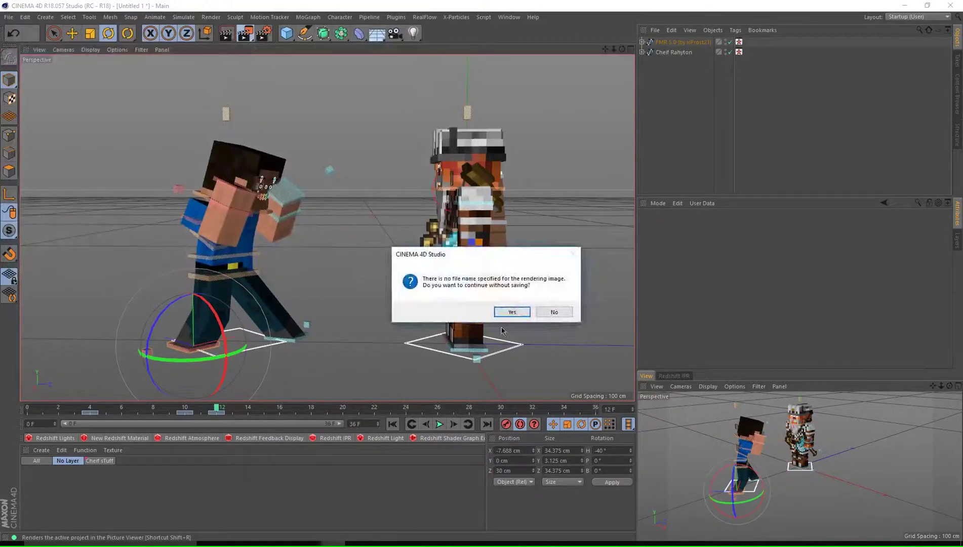
pyautogui.press('Return')
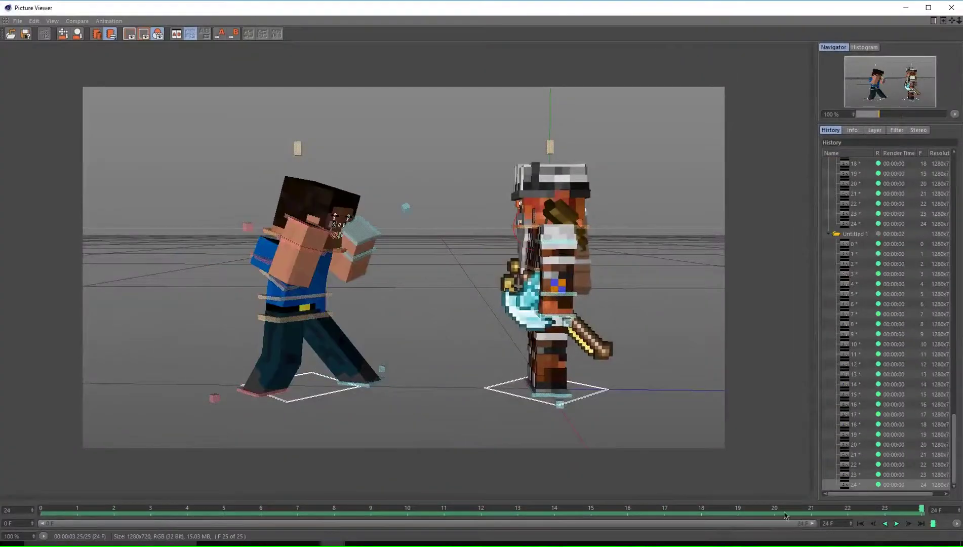